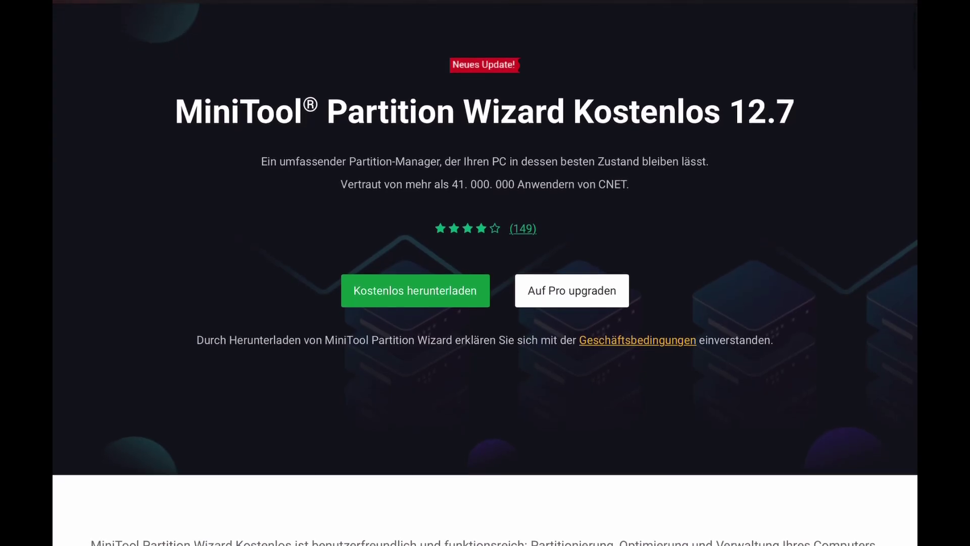
Step: Read through the MiniTool Partition Wizard Kostenlos 12.7 product page, from the version overview to the featured partition functions
scroll(485, 278, down, 8)
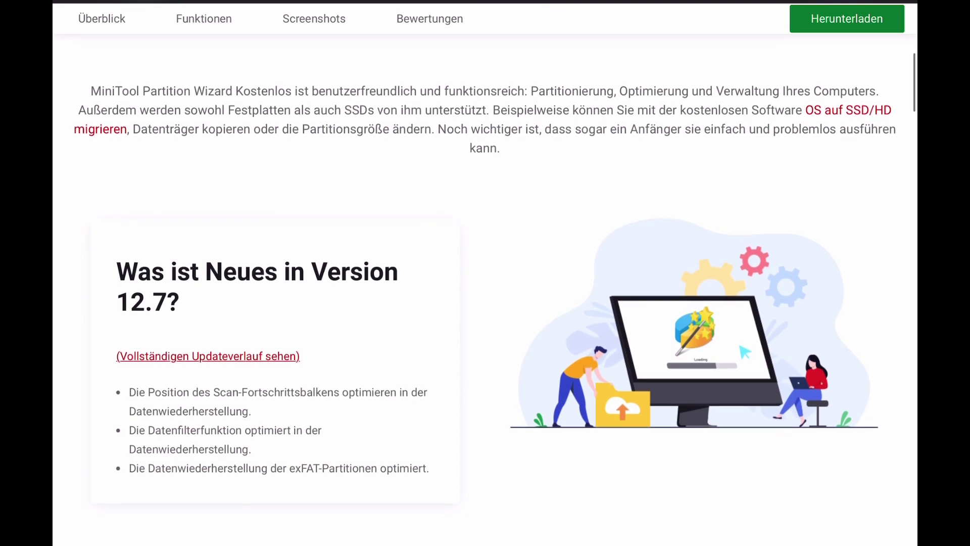
scroll(485, 273, down, 10)
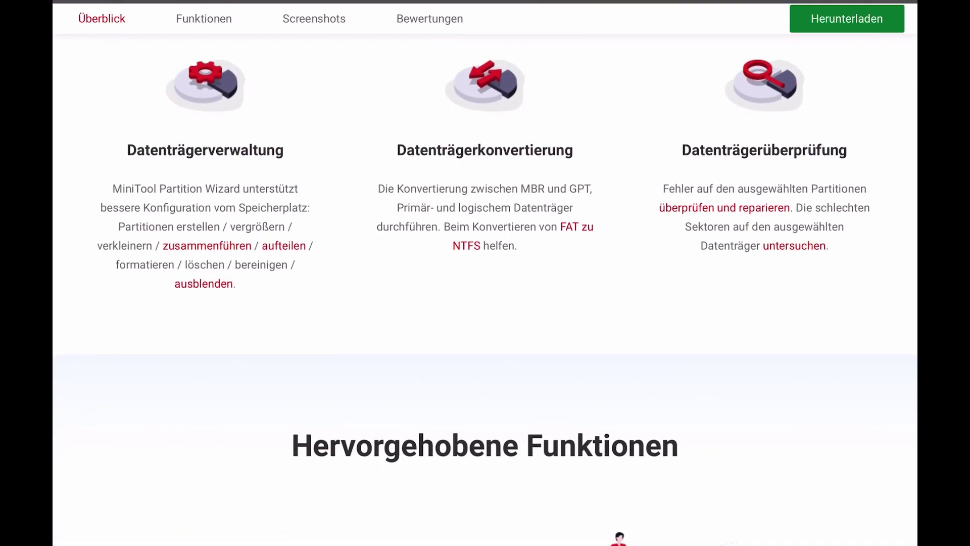
scroll(485, 273, down, 6)
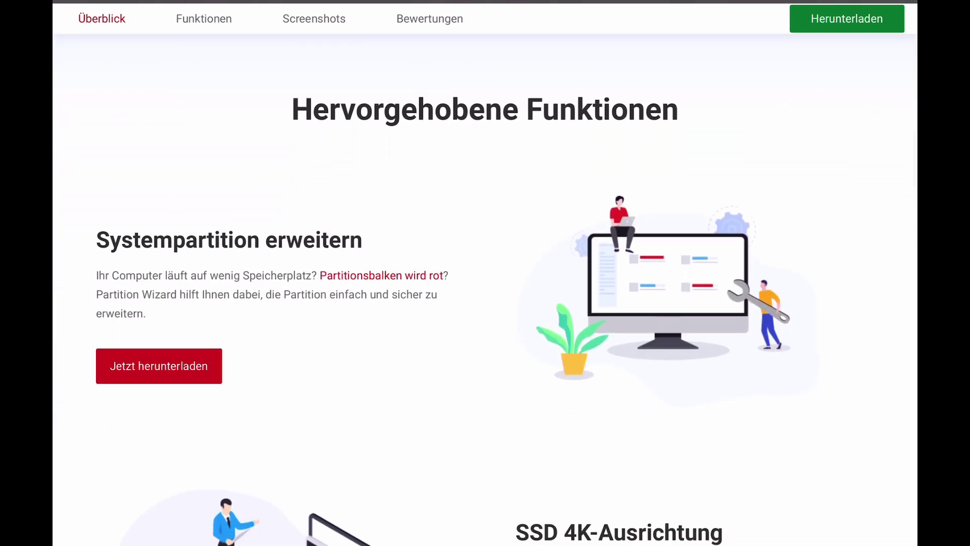
scroll(485, 273, down, 7)
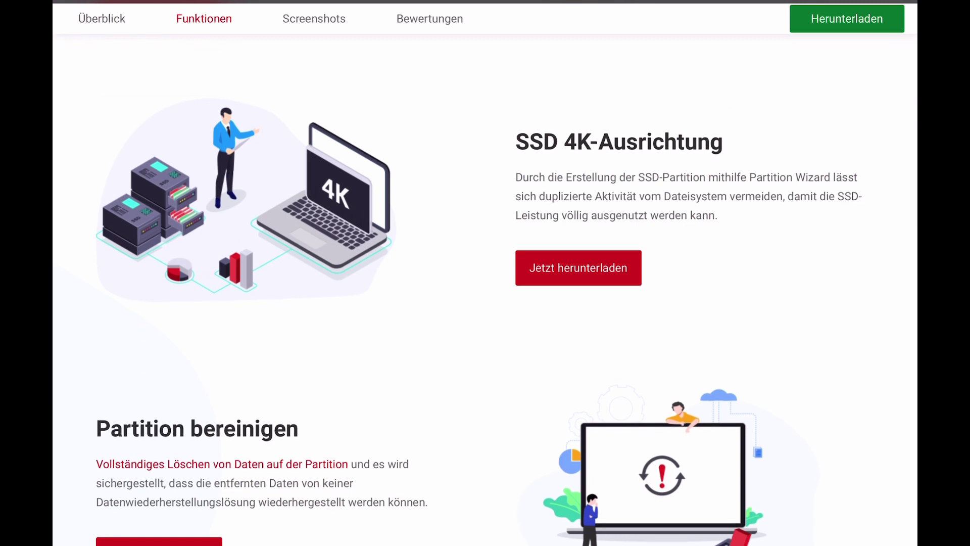
scroll(485, 273, down, 6)
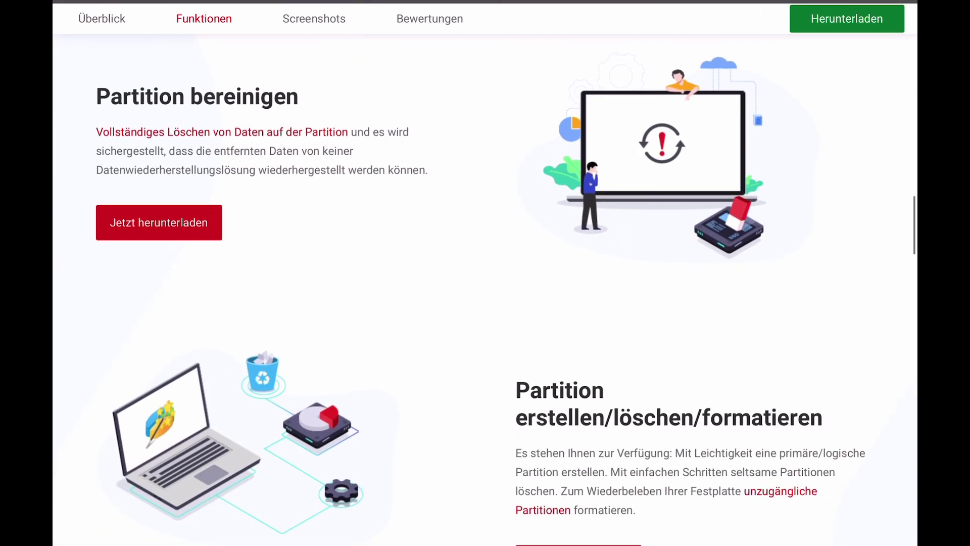
scroll(485, 272, down, 6)
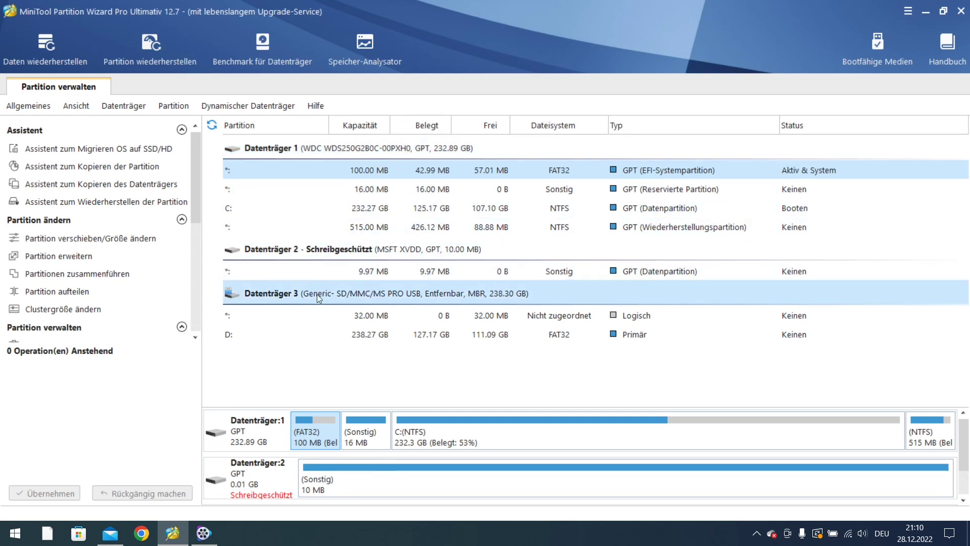
Step: Select Datenträger 3, then view the contents of Datenträger 1's EFI system partition in the Partition-Explorer and close it
click(284, 296)
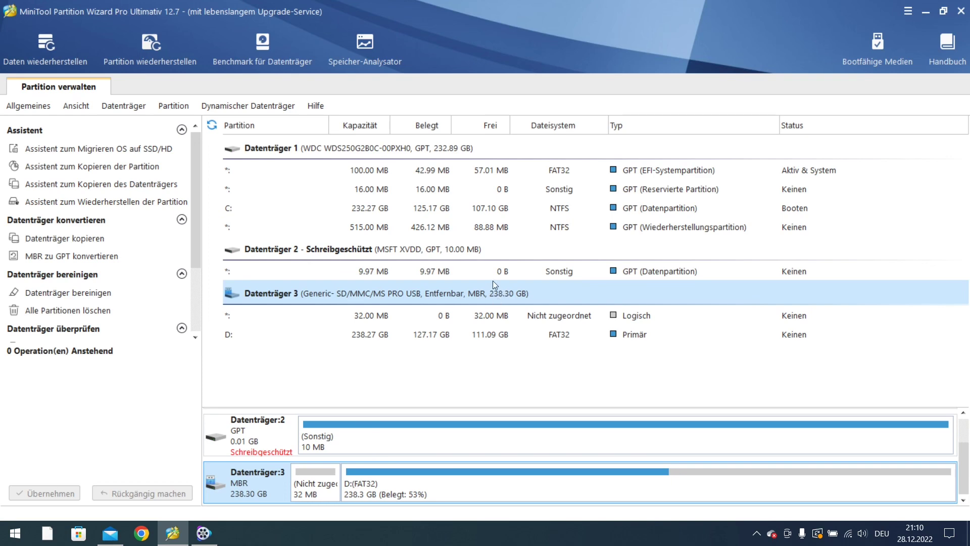
double_click(676, 172)
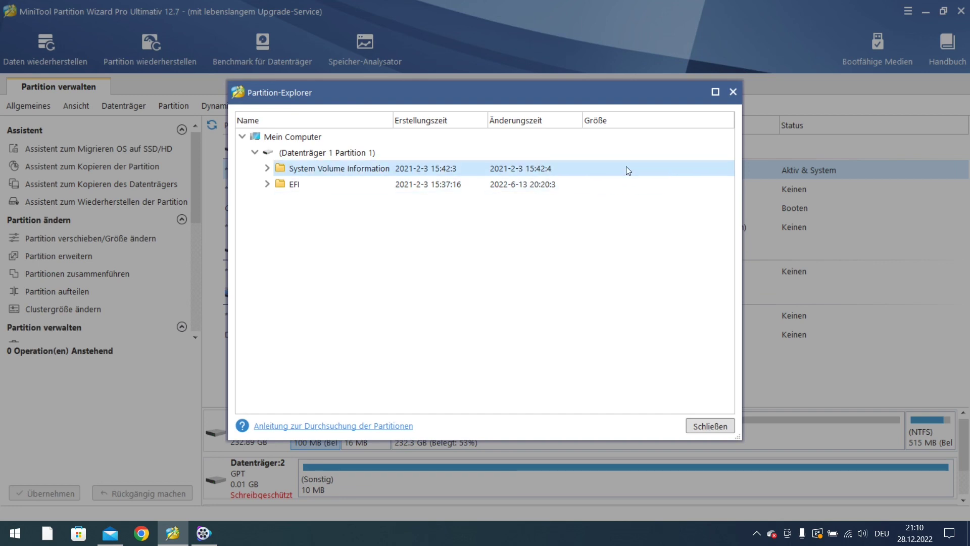
click(733, 96)
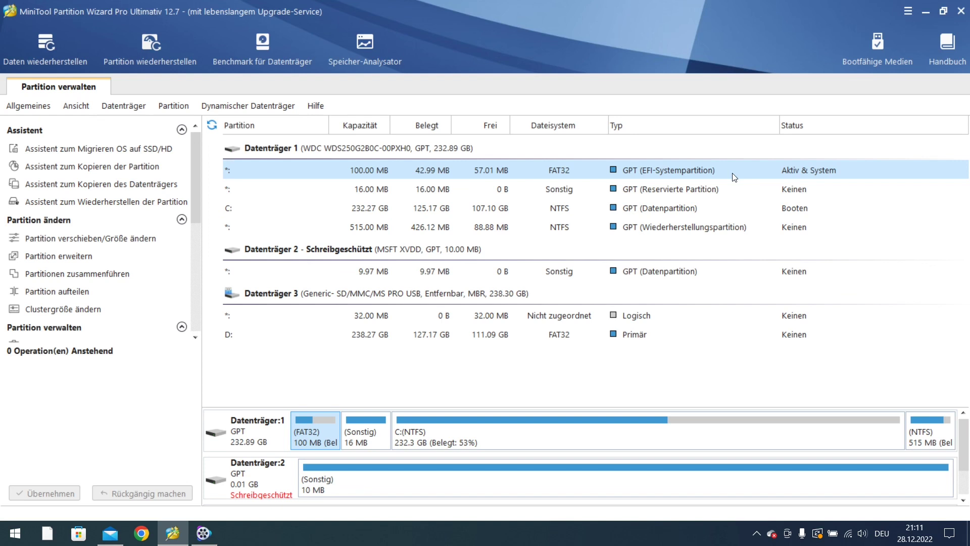
Step: Compare the layout of Datenträger 1 and its C: partition with the layouts of Datenträger 2 and Datenträger 3
click(735, 207)
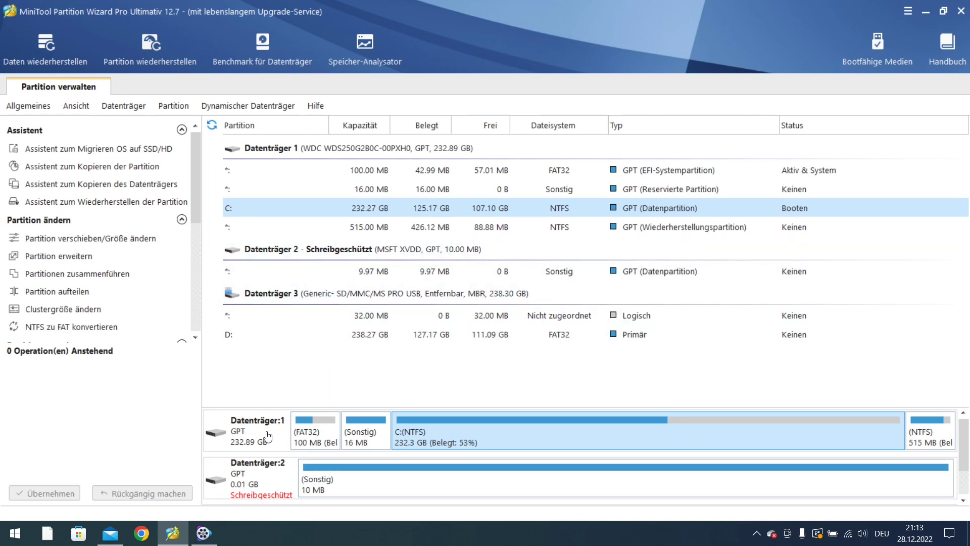
scroll(271, 437, down, 1)
scroll(273, 439, up, 1)
scroll(281, 444, down, 1)
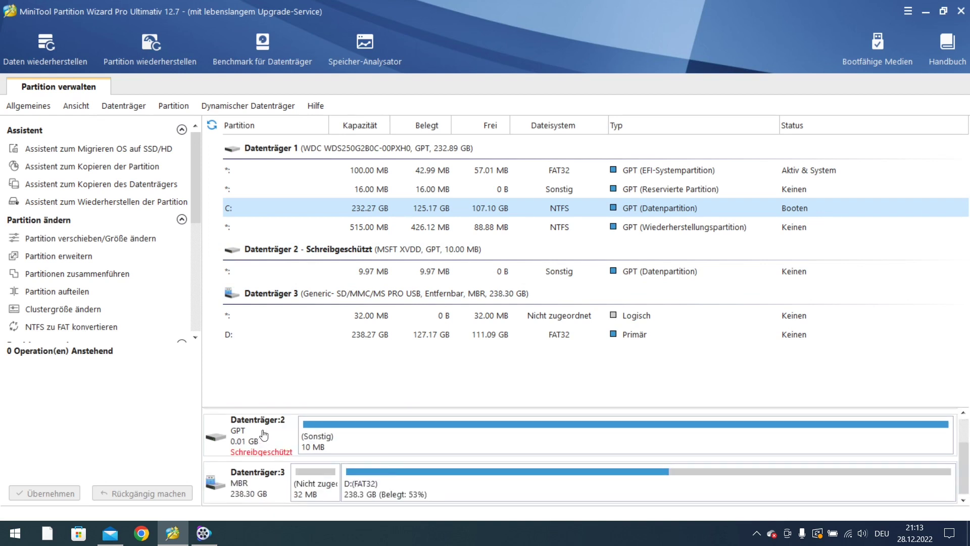
scroll(268, 451, up, 1)
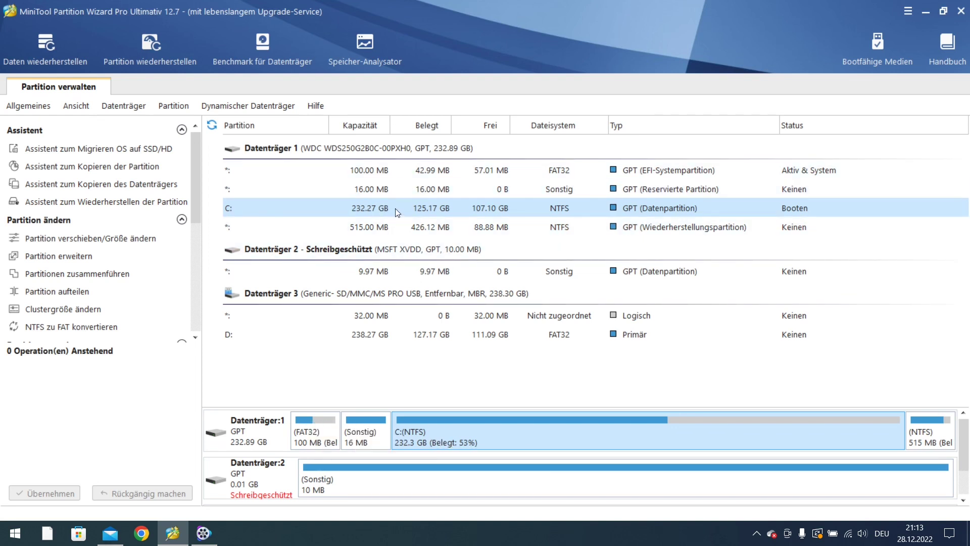
scroll(363, 411, down, 1)
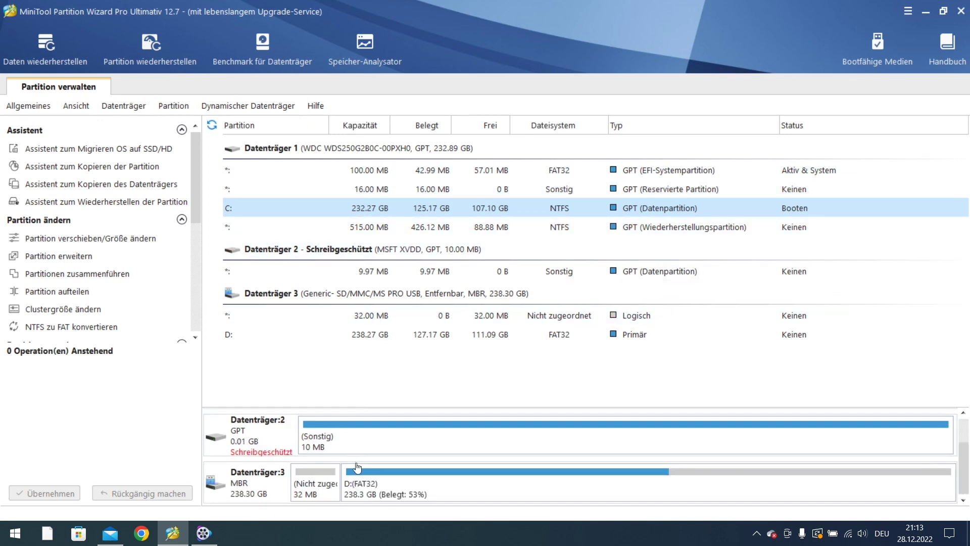
click(242, 482)
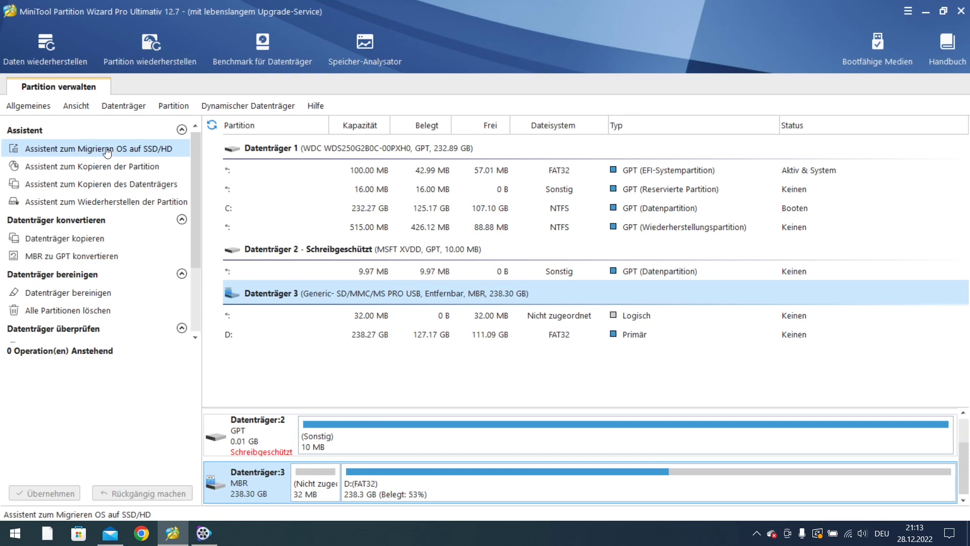
click(398, 210)
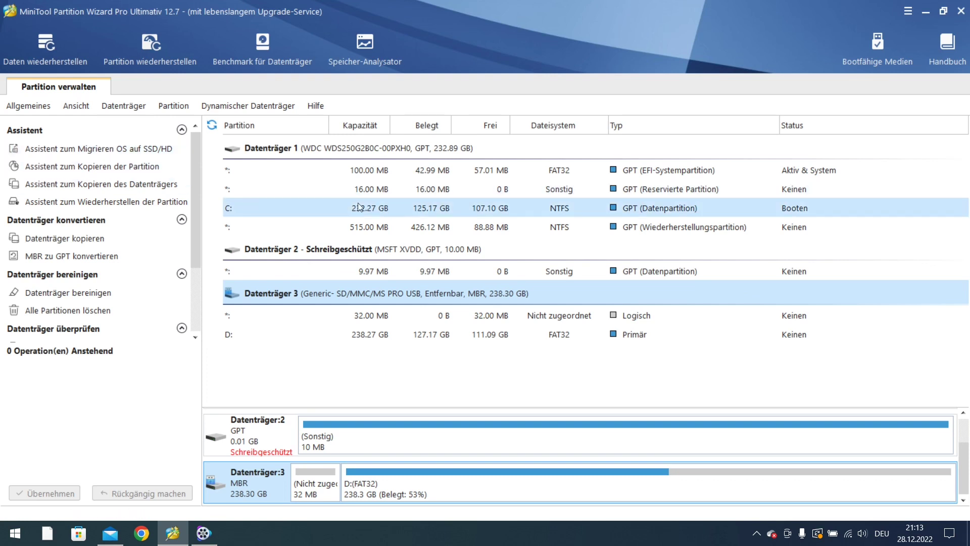
click(683, 207)
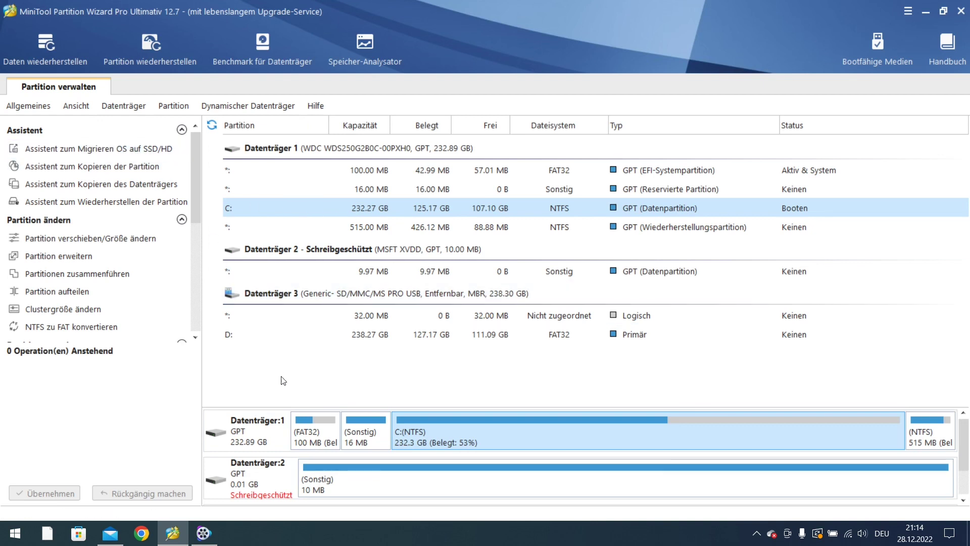
scroll(368, 444, down, 1)
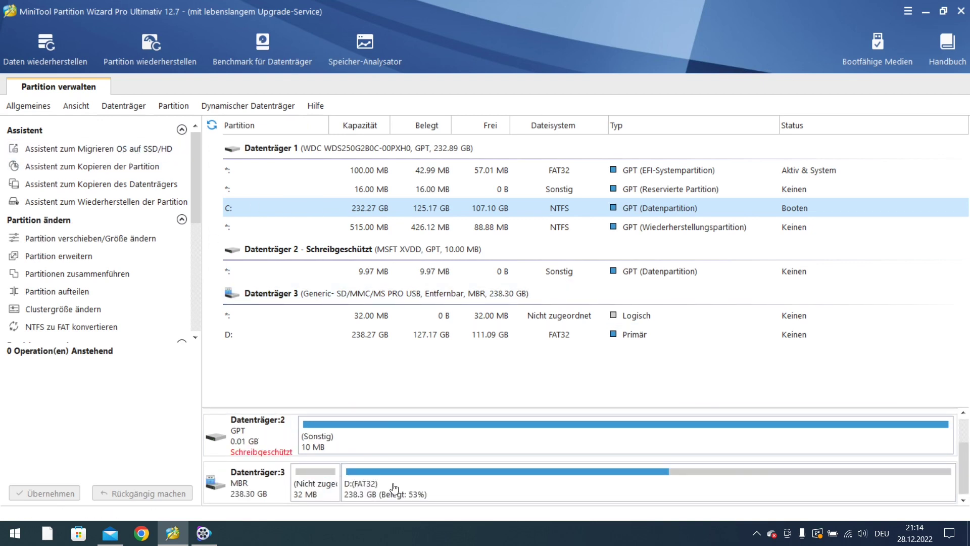
click(305, 294)
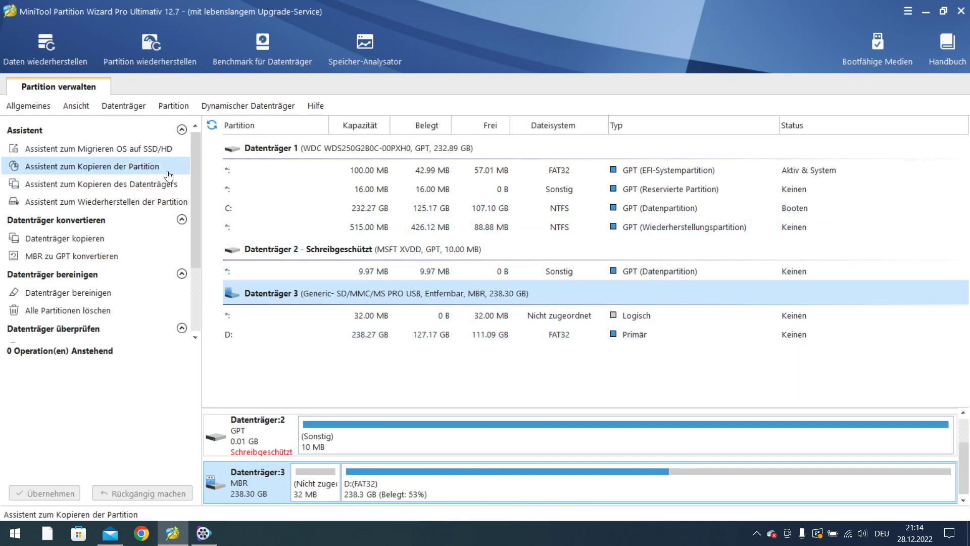
Step: Start the OS migration wizard and choose option A, replacing the system disk with another disk
click(138, 152)
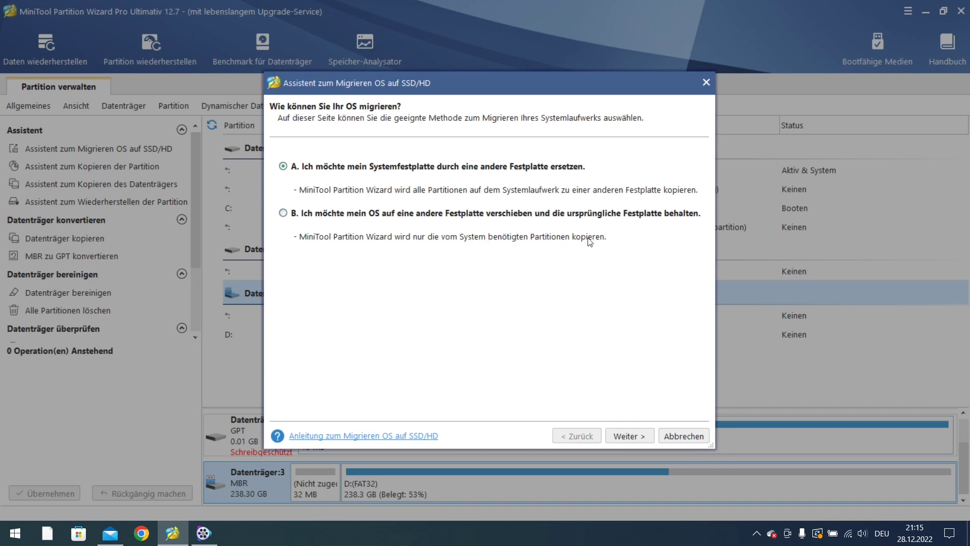
click(314, 213)
click(327, 170)
click(321, 213)
click(353, 170)
click(620, 435)
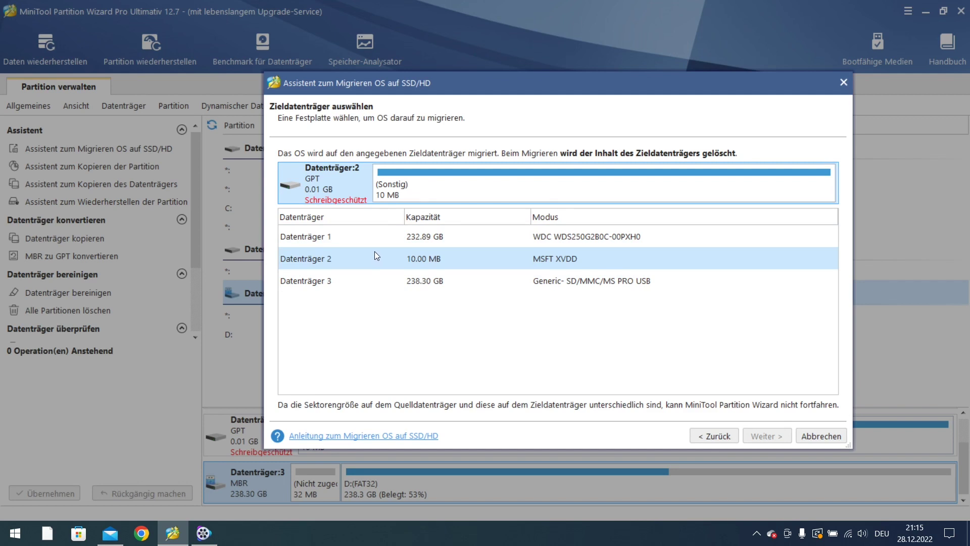
Step: Choose Datenträger 3 as the migration target, dismiss the data-destruction confirmation and close the OS migration wizard
click(369, 279)
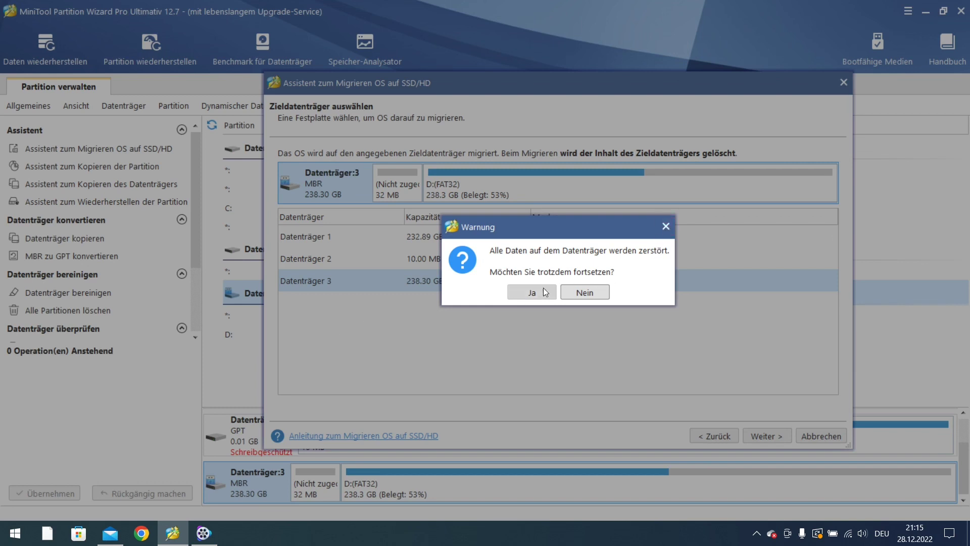
click(664, 226)
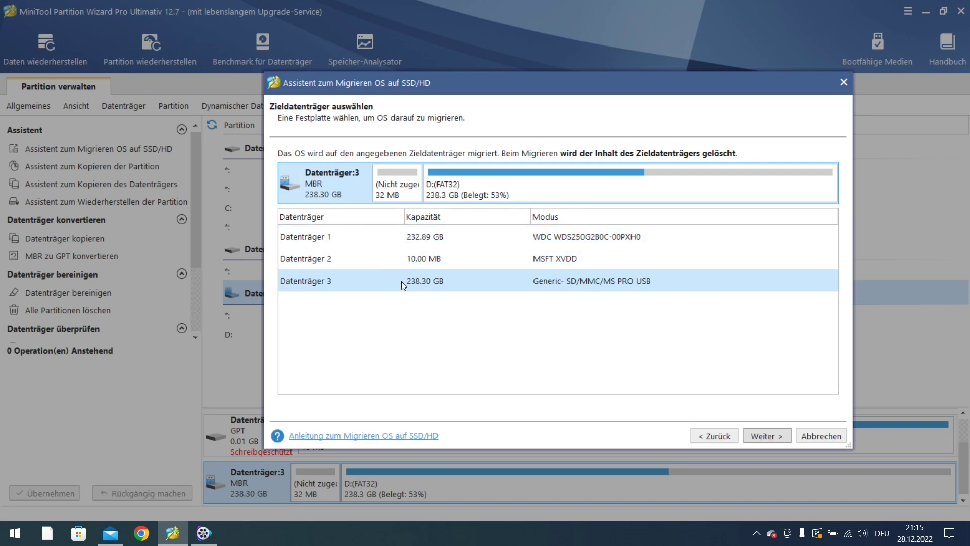
click(843, 85)
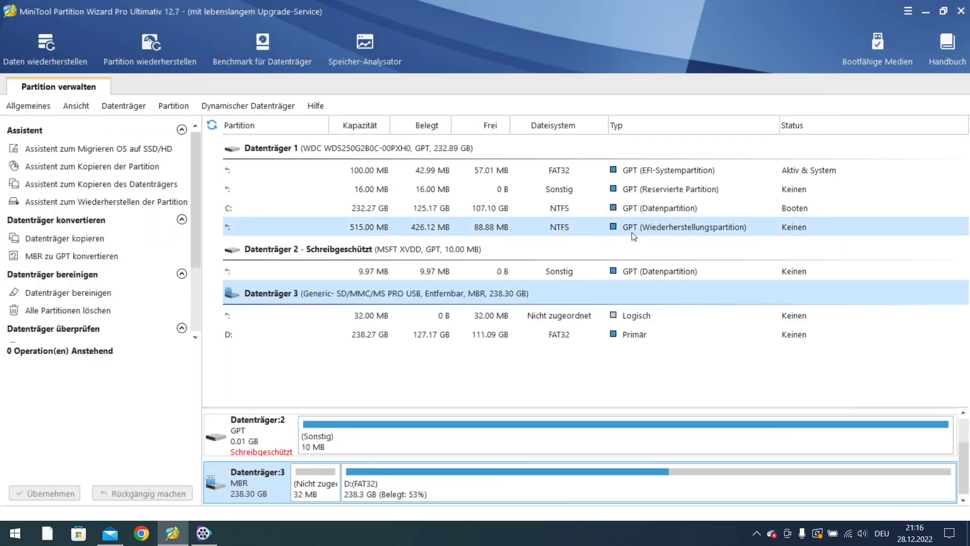
Step: Start the partition copy wizard and choose the 16 MB reserved partition on Datenträger 1 as the source
click(147, 168)
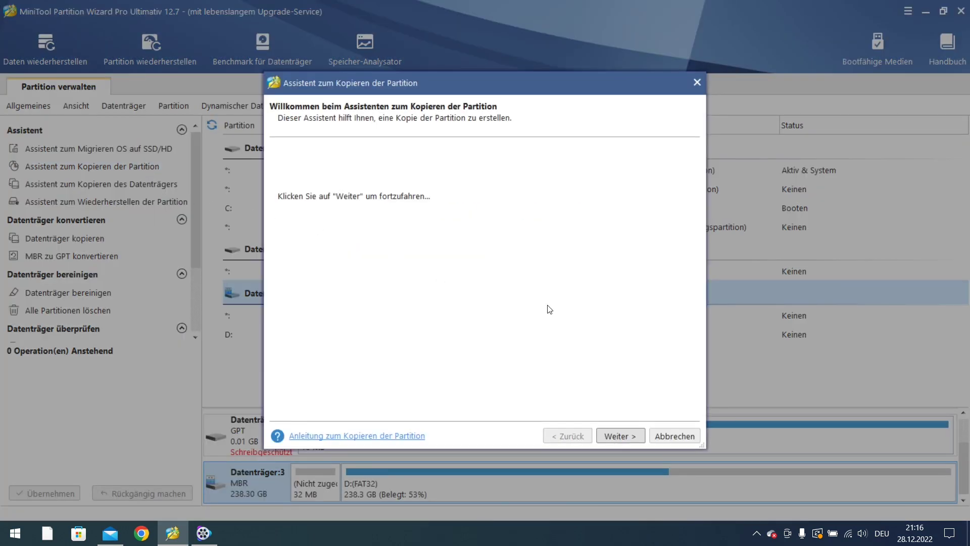
click(621, 436)
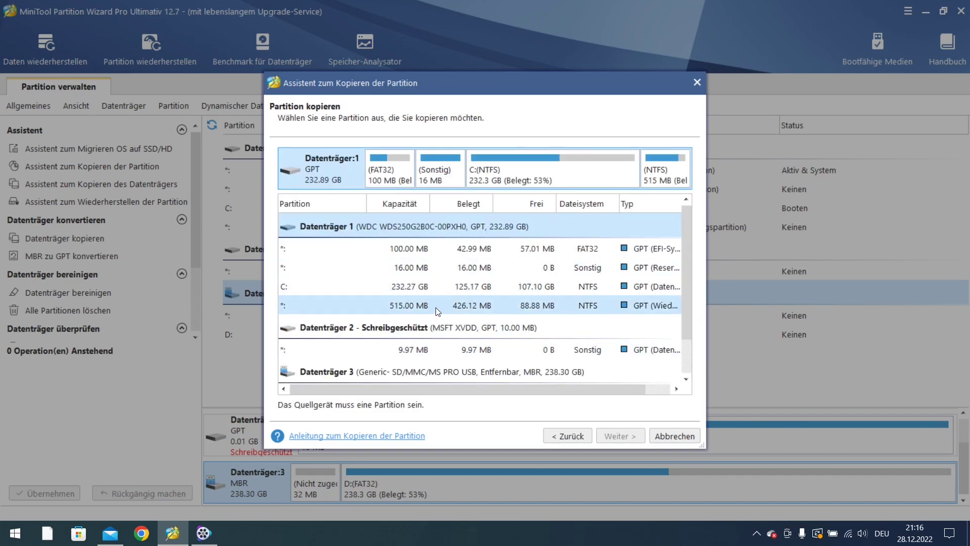
scroll(444, 304, down, 1)
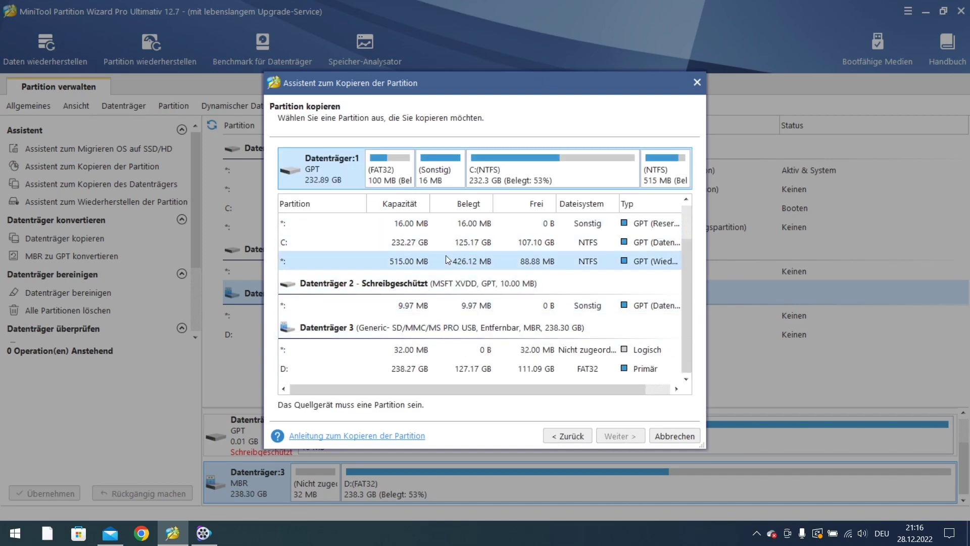
click(453, 226)
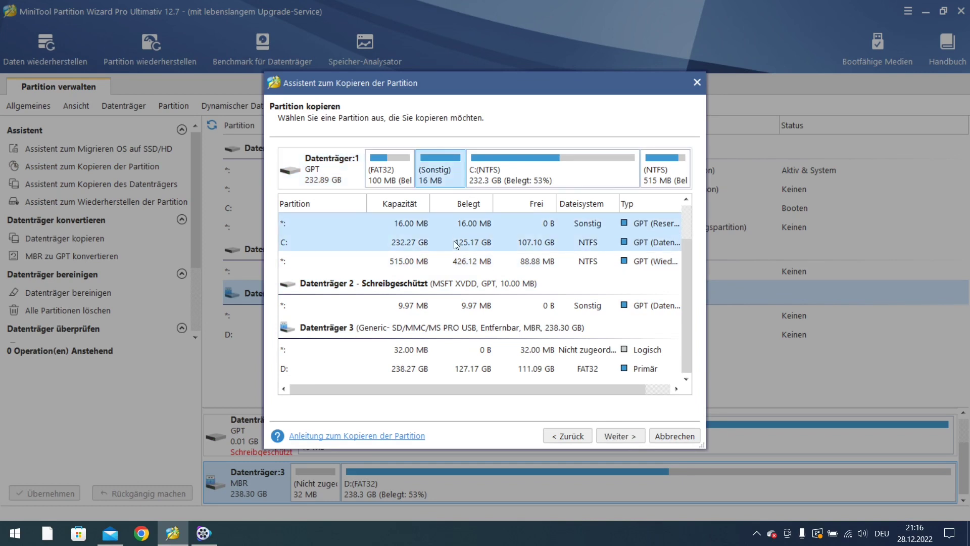
click(626, 435)
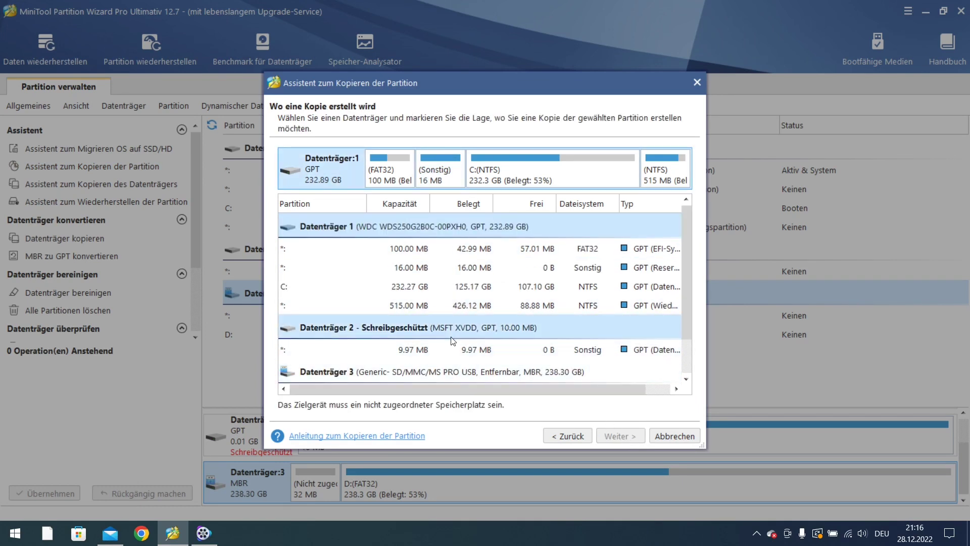
Step: Choose the 32 MB unallocated space on Datenträger 3 as the copy destination and close the partition copy wizard
scroll(472, 326, down, 1)
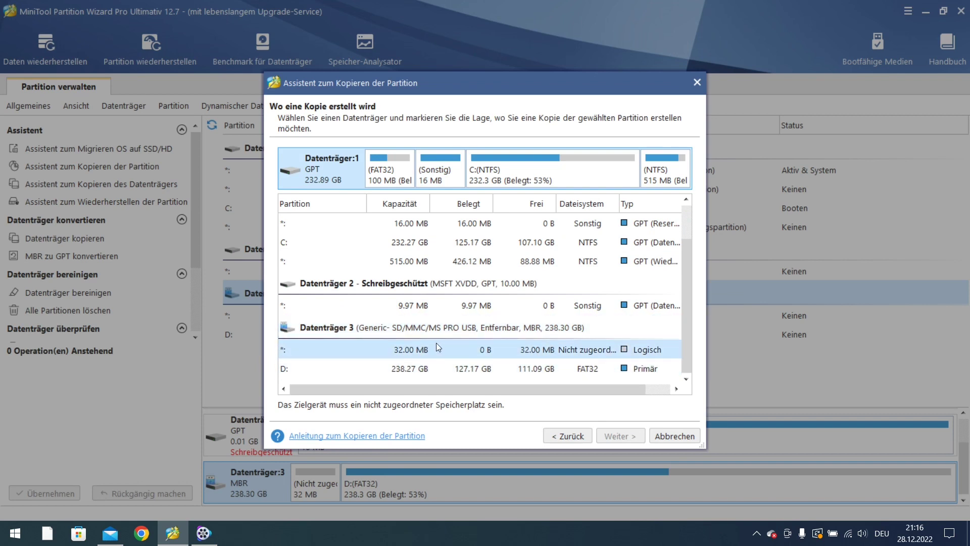
click(421, 334)
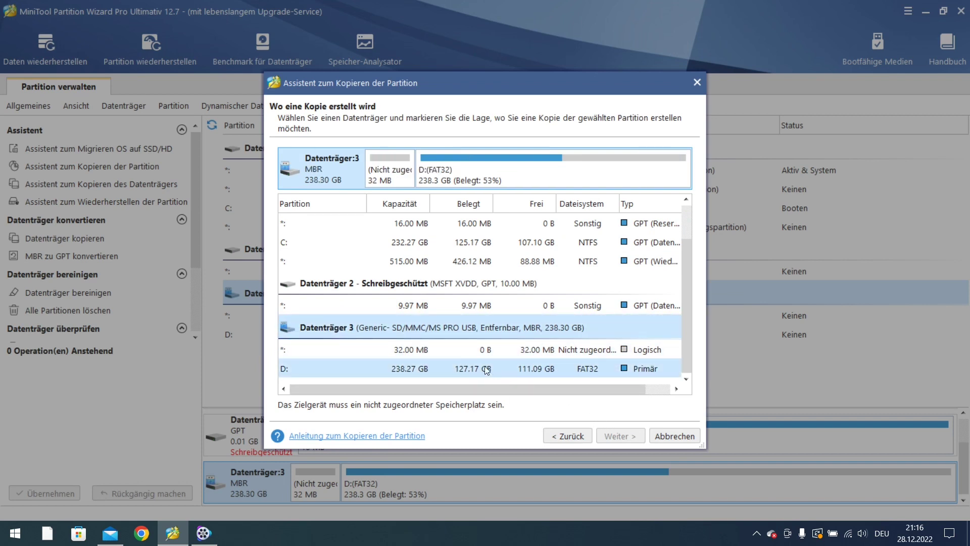
click(447, 349)
click(453, 366)
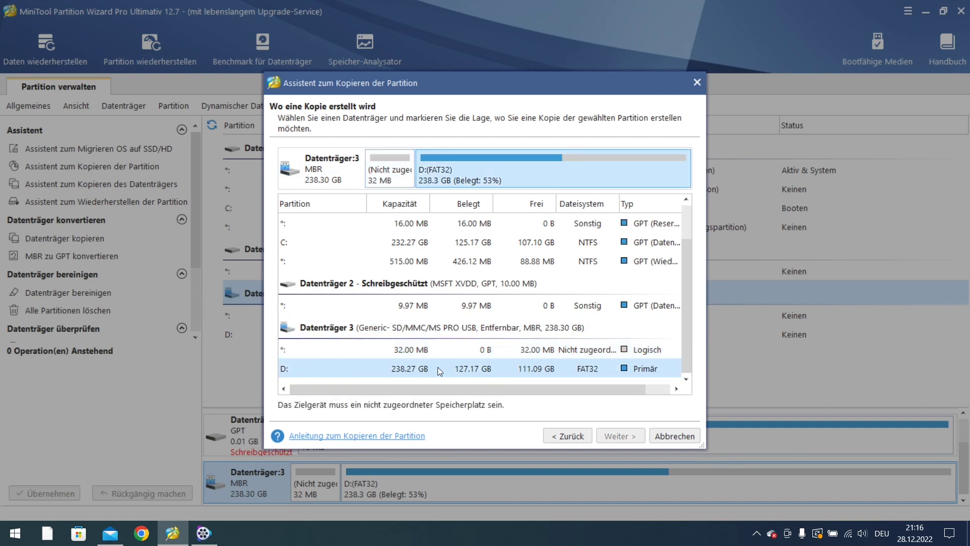
click(412, 354)
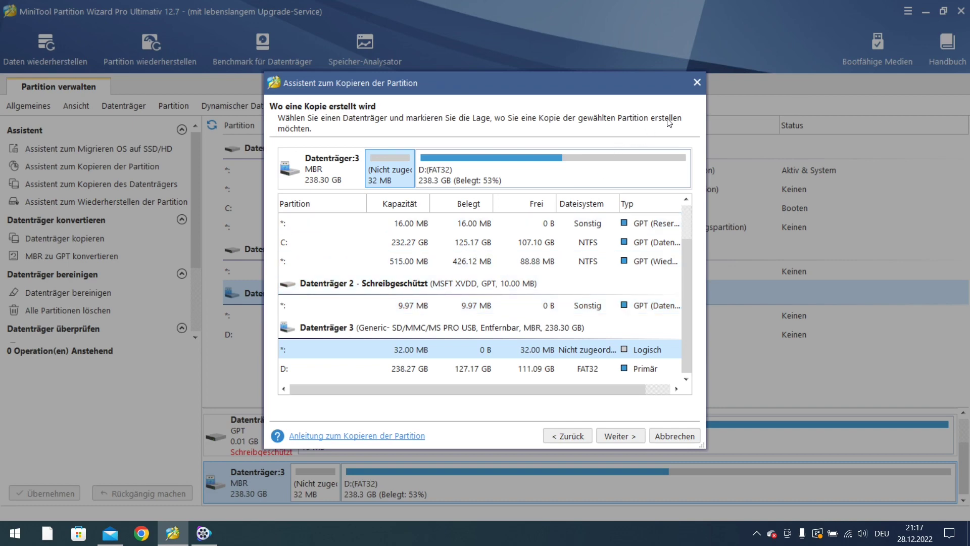
click(697, 82)
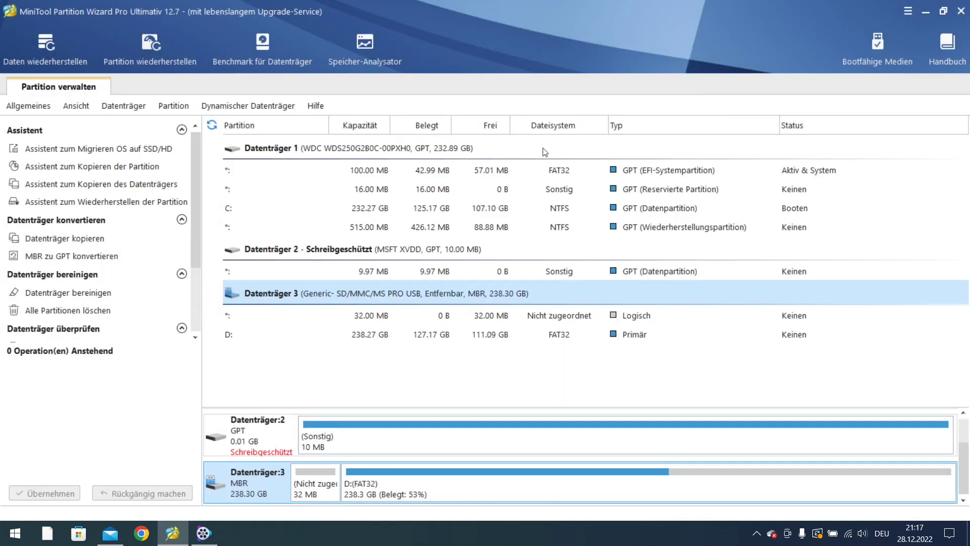
Step: Start the disk copy wizard, review the disks offered as the copy source and close the wizard
click(134, 187)
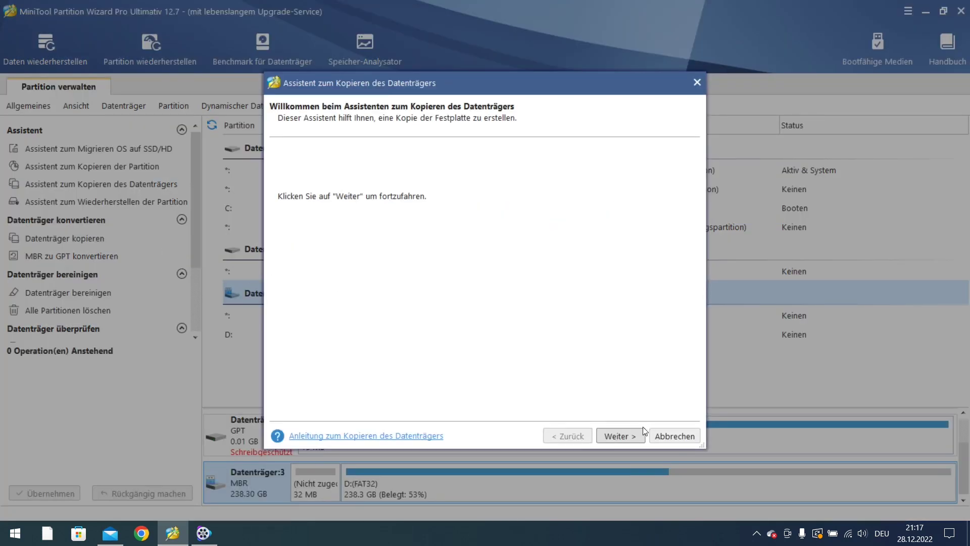
click(620, 435)
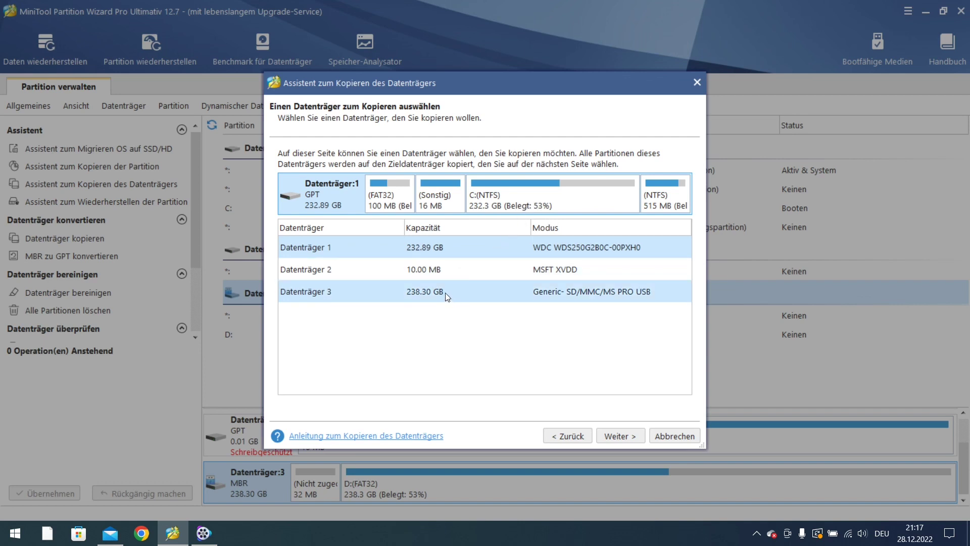
click(697, 83)
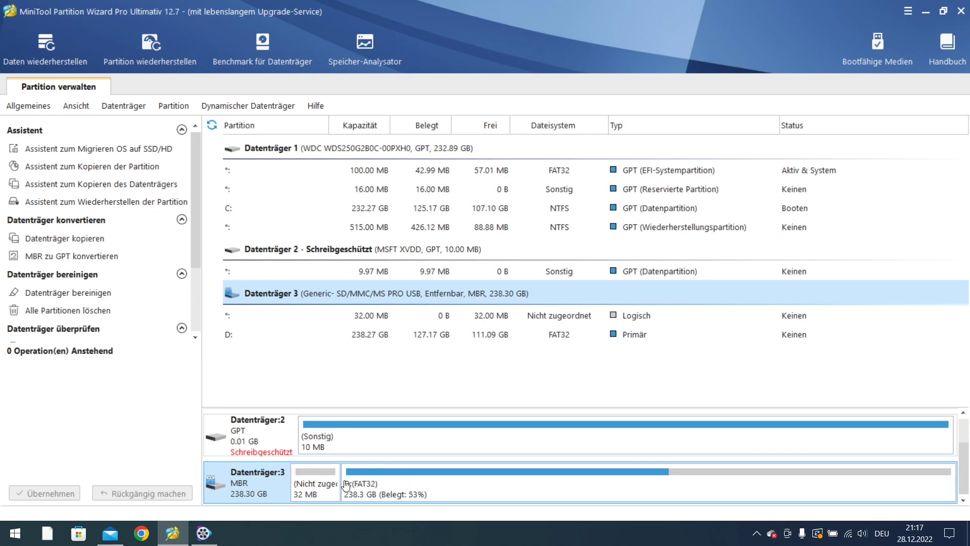
Step: Start the partition recovery wizard and choose Datenträger 3 as the disk to recover
click(97, 203)
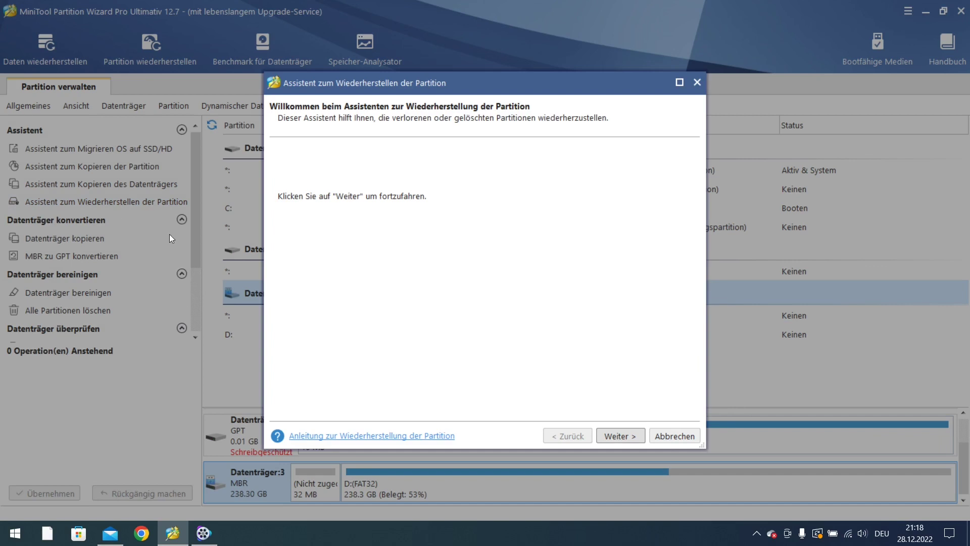
click(622, 434)
click(337, 283)
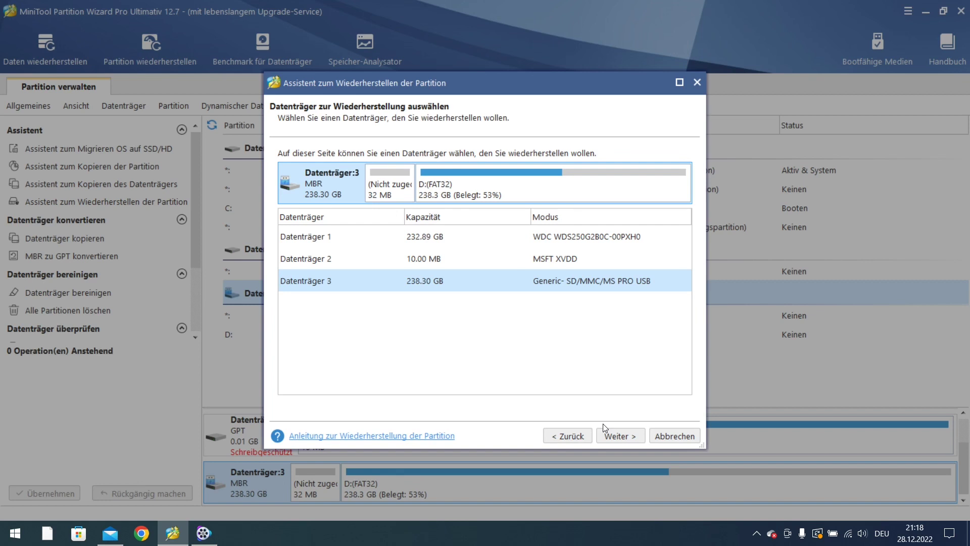
click(627, 435)
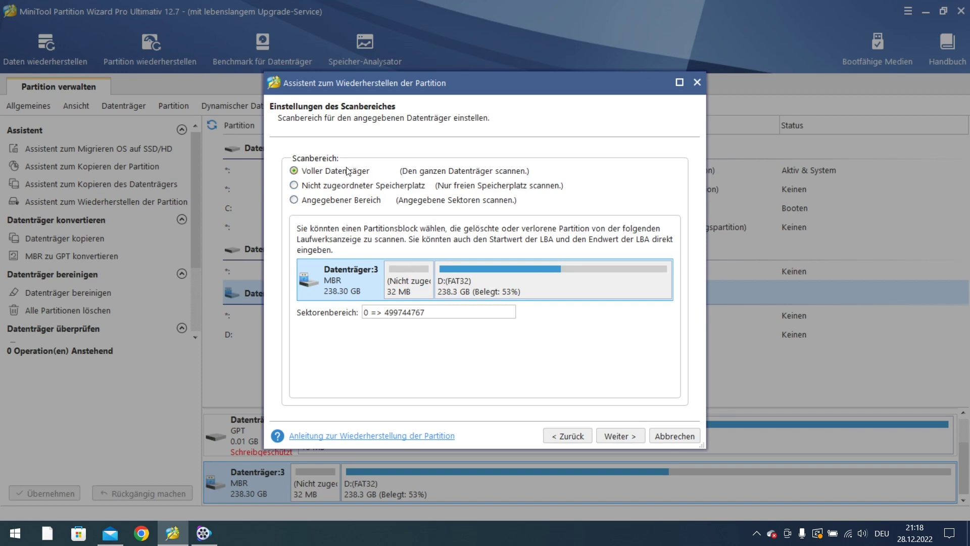
Step: Compare the full disk, unallocated space and specified range scan options, then quit the partition recovery wizard
click(348, 190)
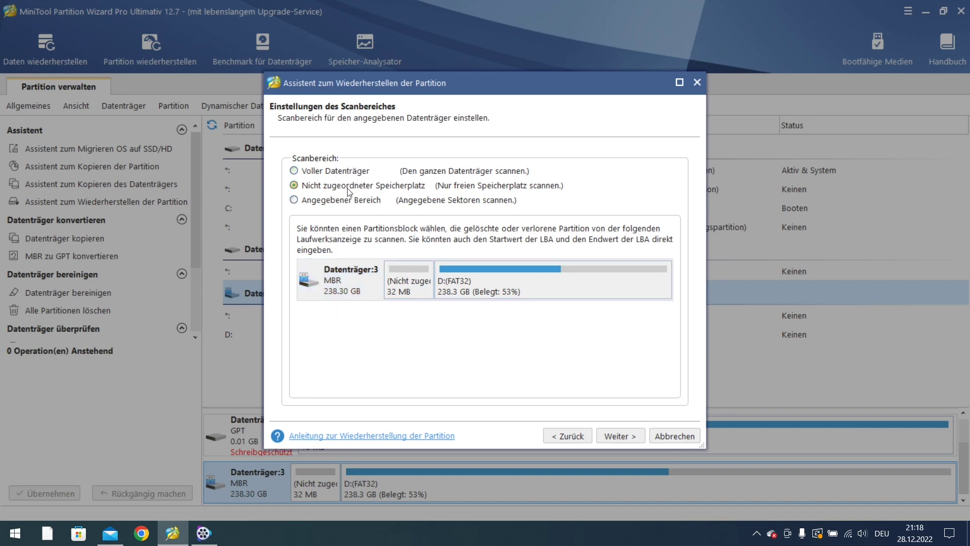
click(348, 201)
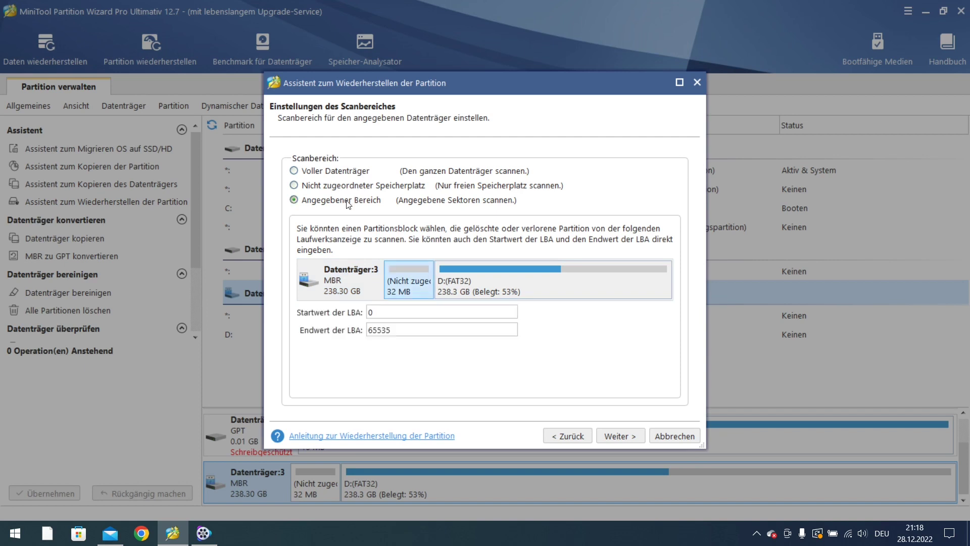
click(343, 173)
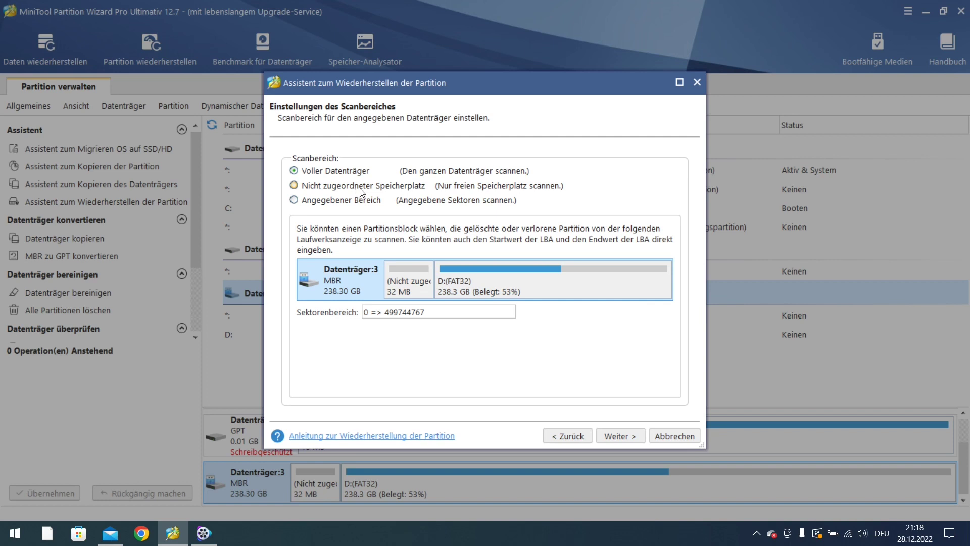
click(356, 191)
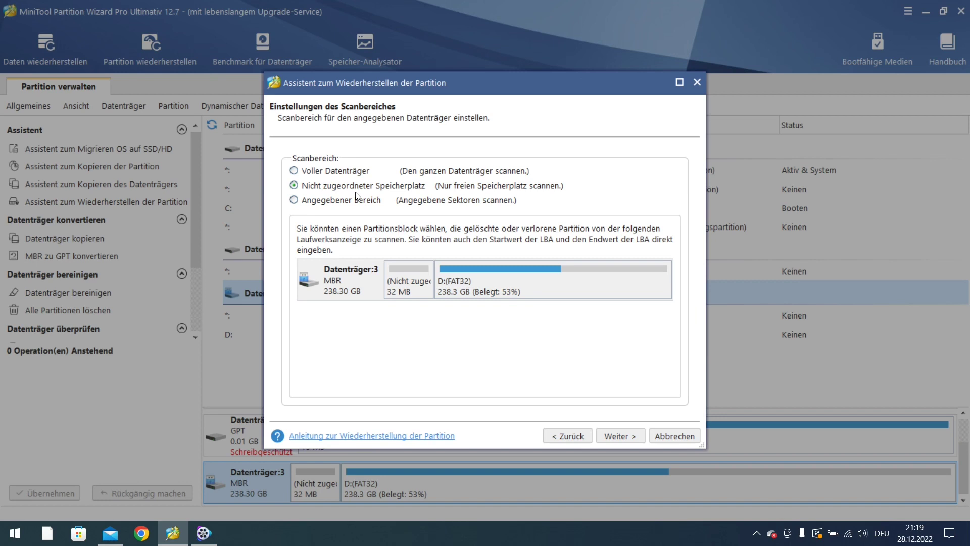
click(368, 200)
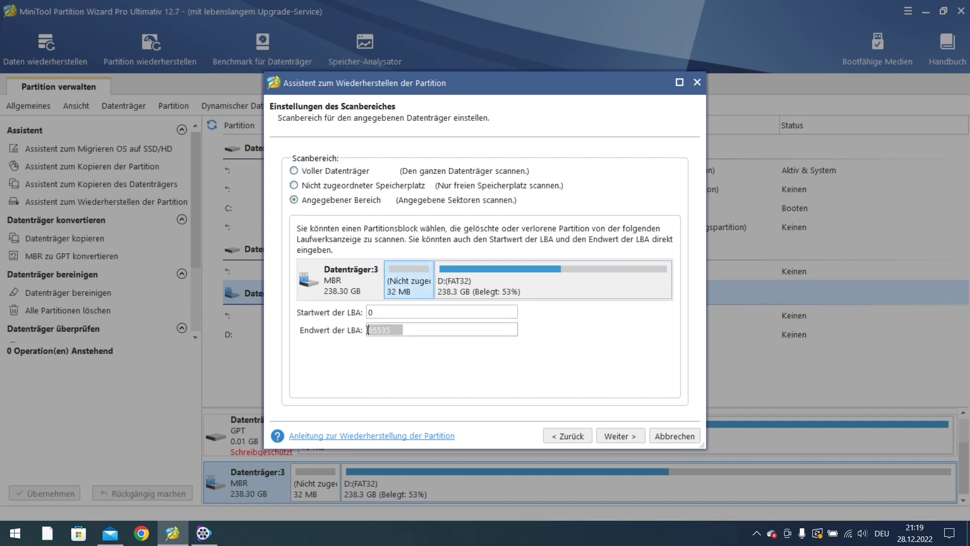
drag(401, 334, 367, 331)
click(698, 86)
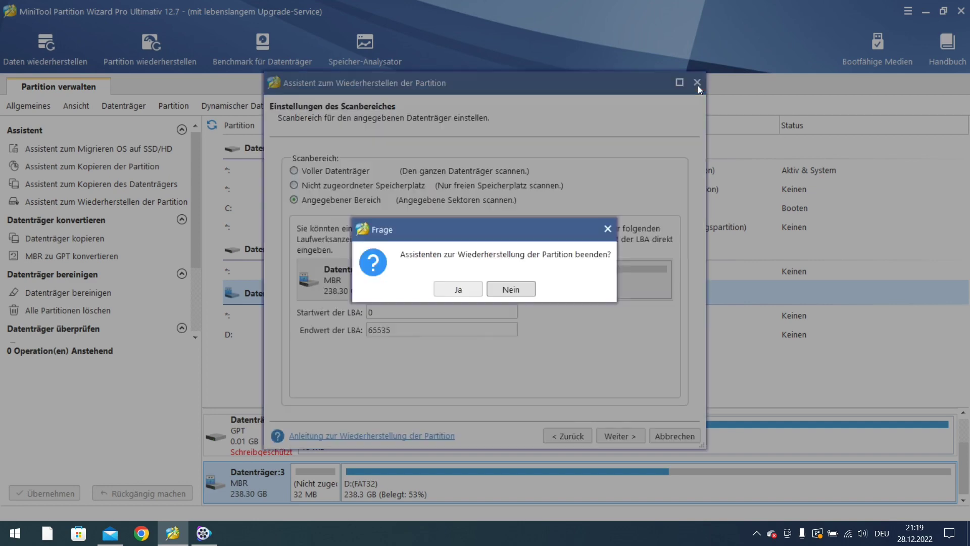
click(459, 289)
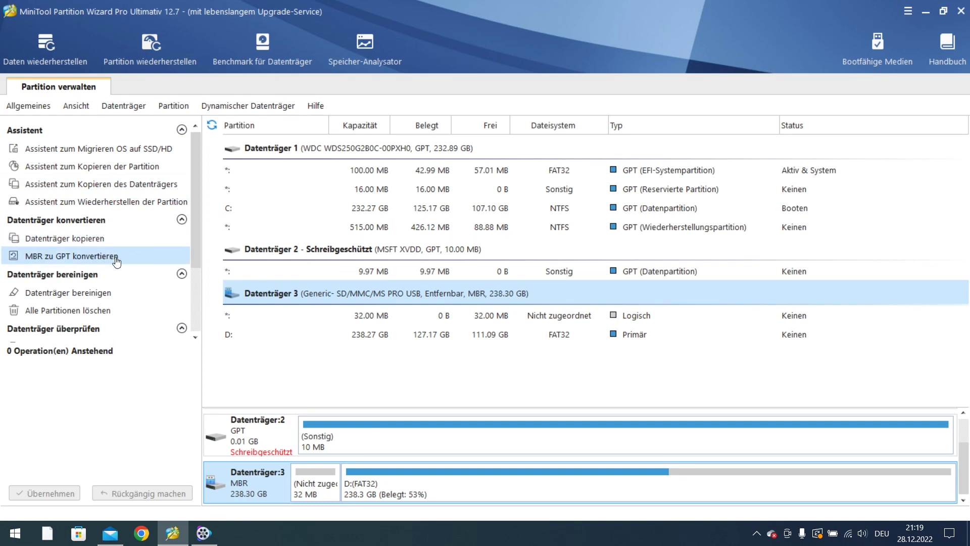
Step: Open disk wiping for Datenträger 3, choose the DoD 5220.22-M (3 Male) method and close the dialog without wiping
click(111, 294)
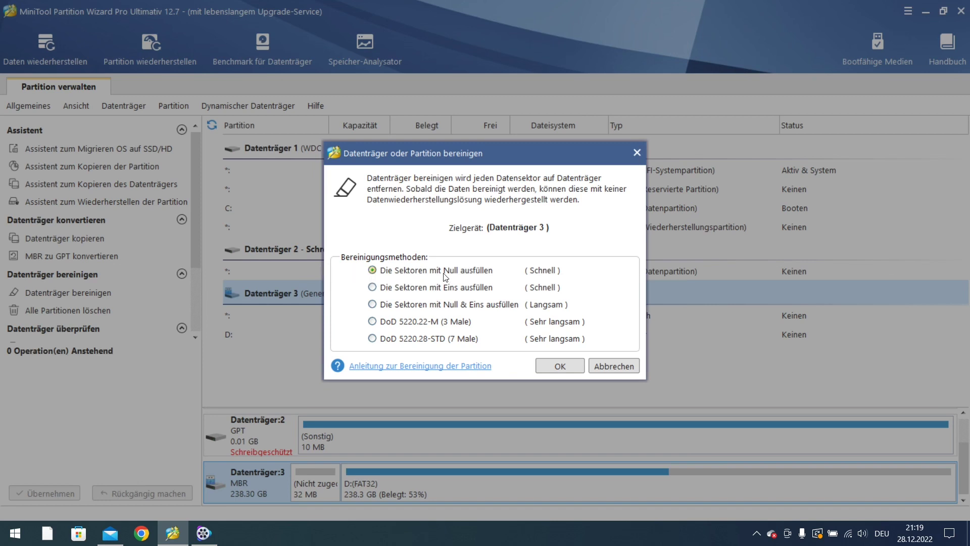
click(451, 288)
click(400, 324)
click(633, 154)
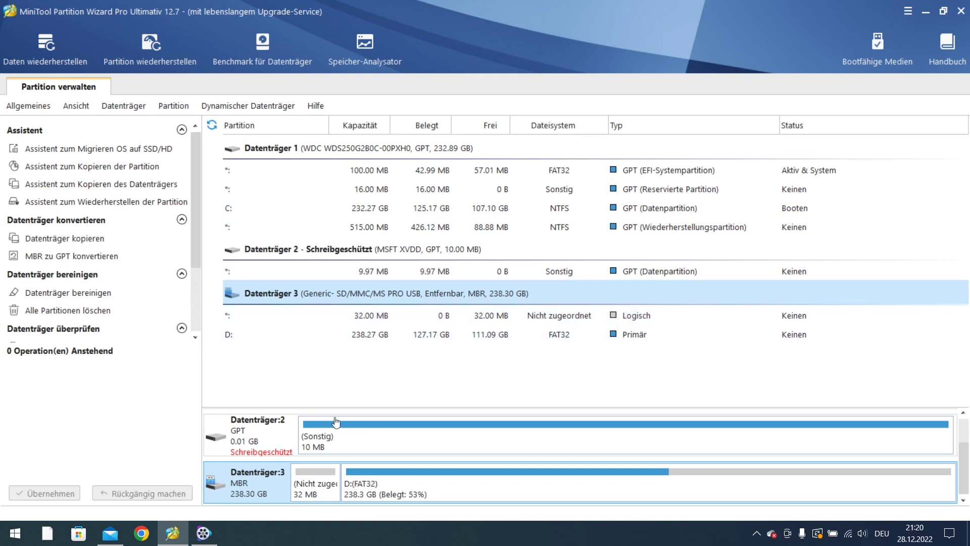
Step: Examine the actions offered for partition D: on Datenträger 3 and for the partition on Datenträger 2
click(389, 486)
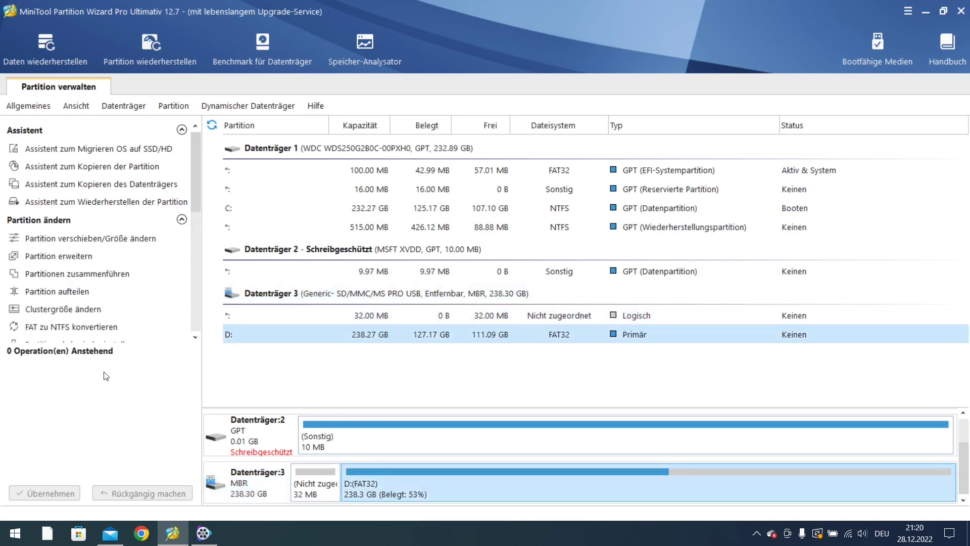
scroll(99, 293, down, 5)
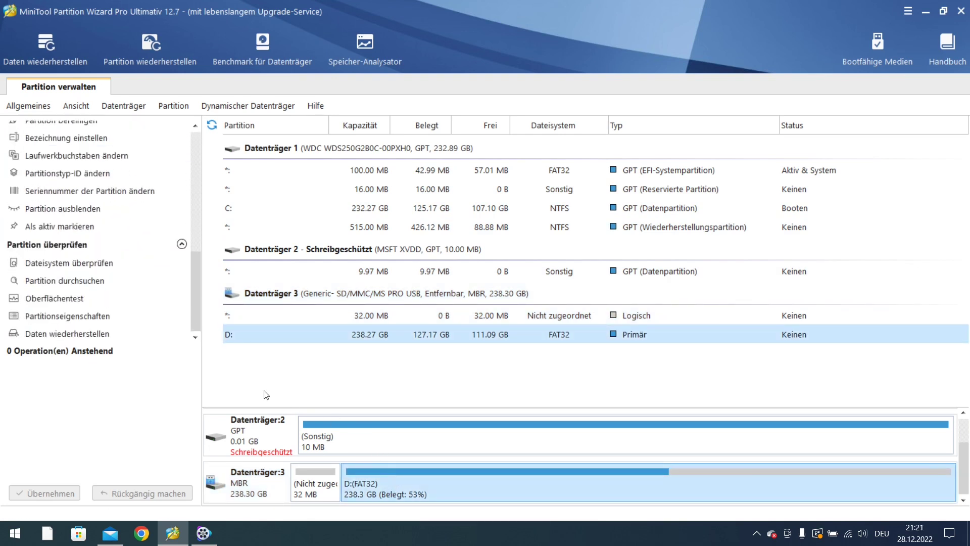
scroll(161, 330, up, 5)
scroll(126, 323, down, 5)
click(345, 423)
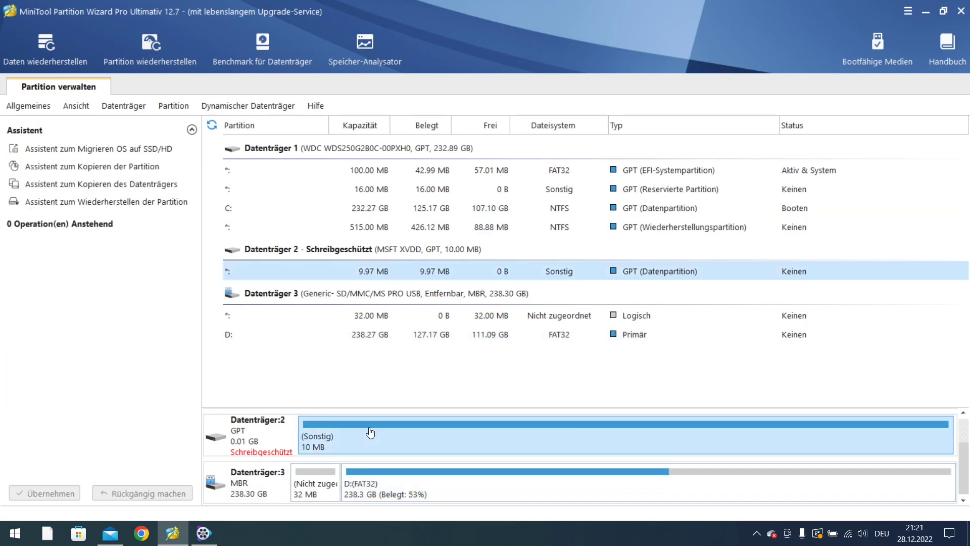
click(382, 484)
scroll(122, 310, down, 5)
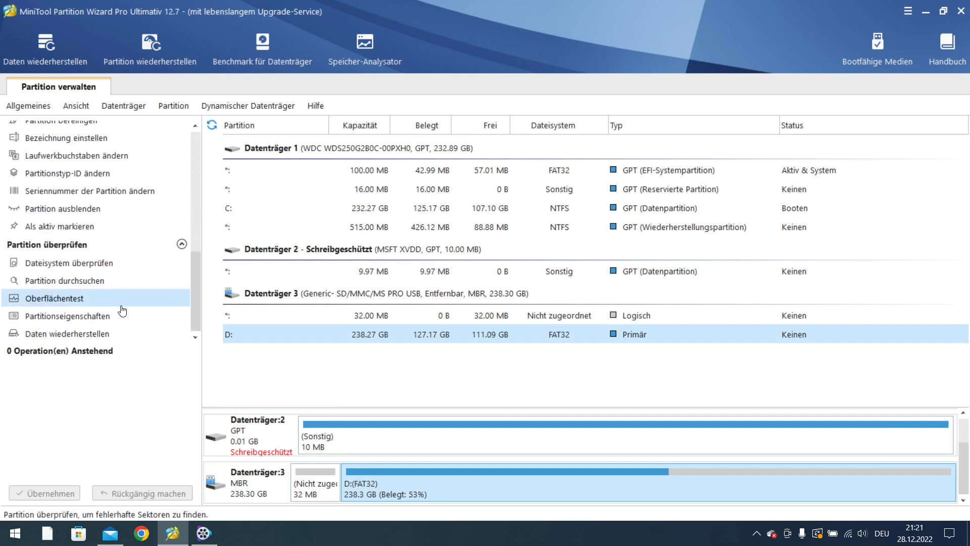
Step: Compare the actions offered for the 32 MB unallocated space on Datenträger 3 with those for partition D:
click(313, 480)
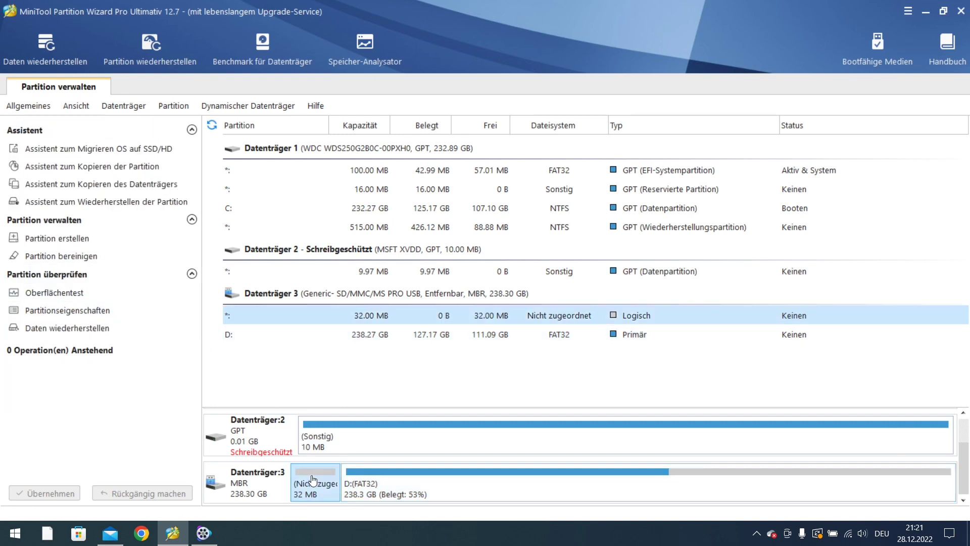
click(441, 488)
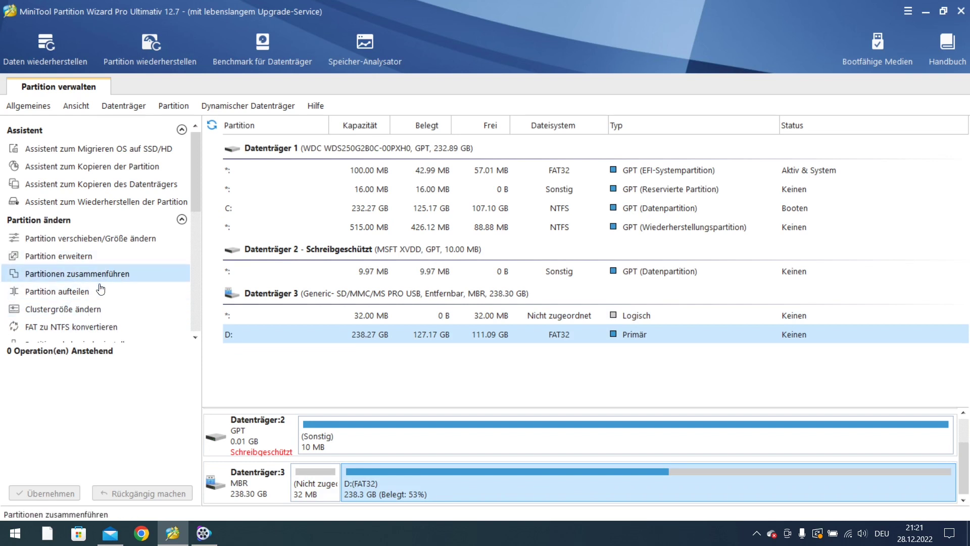
scroll(96, 311, down, 3)
scroll(96, 313, up, 3)
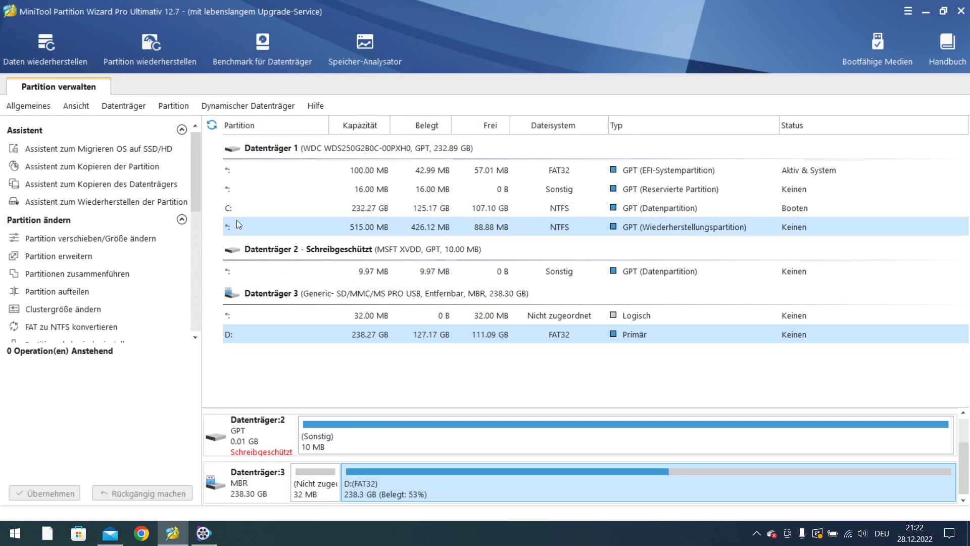
click(323, 485)
click(389, 488)
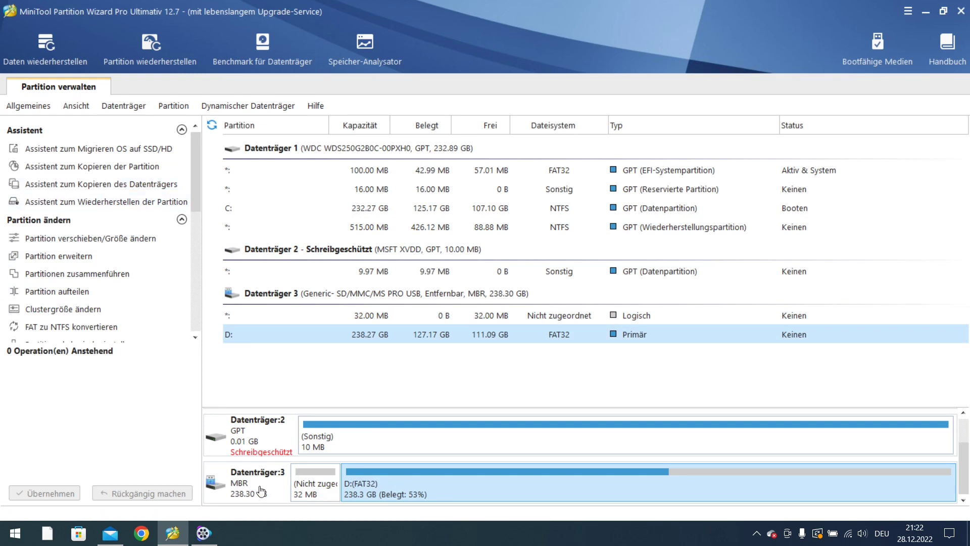
scroll(259, 489, up, 2)
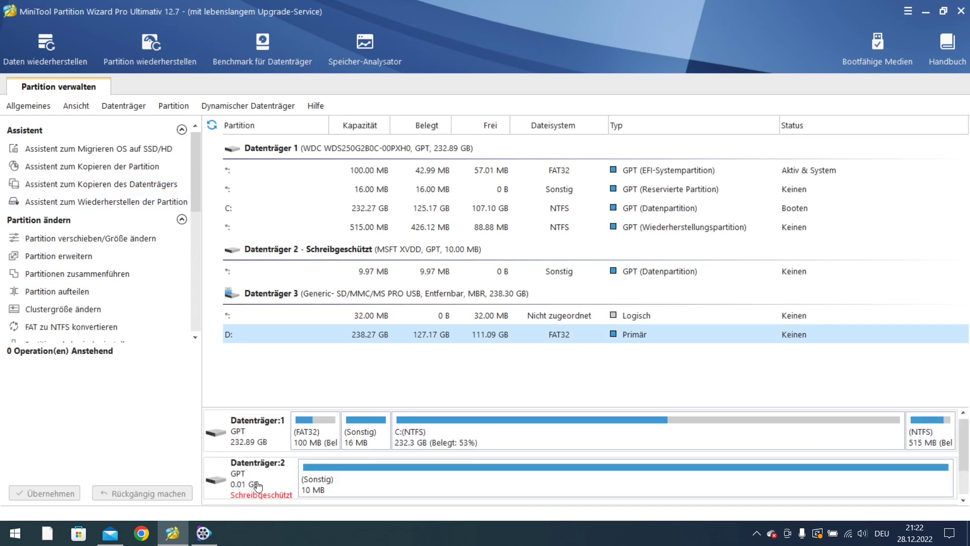
Step: Queue formatting of partition D: on Datenträger 3 with the label test, the NTFS file system and the Standard cluster size
click(279, 299)
click(380, 339)
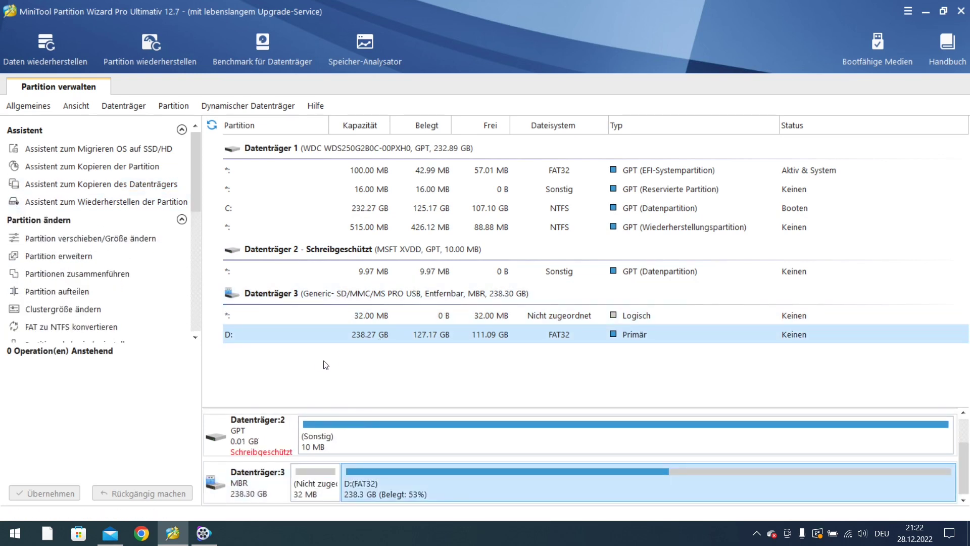
right_click(380, 340)
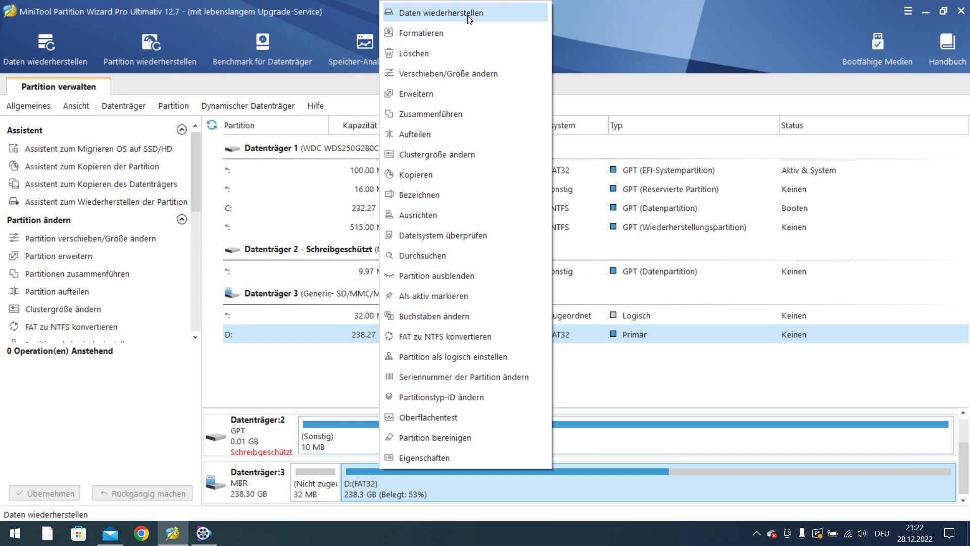
click(457, 40)
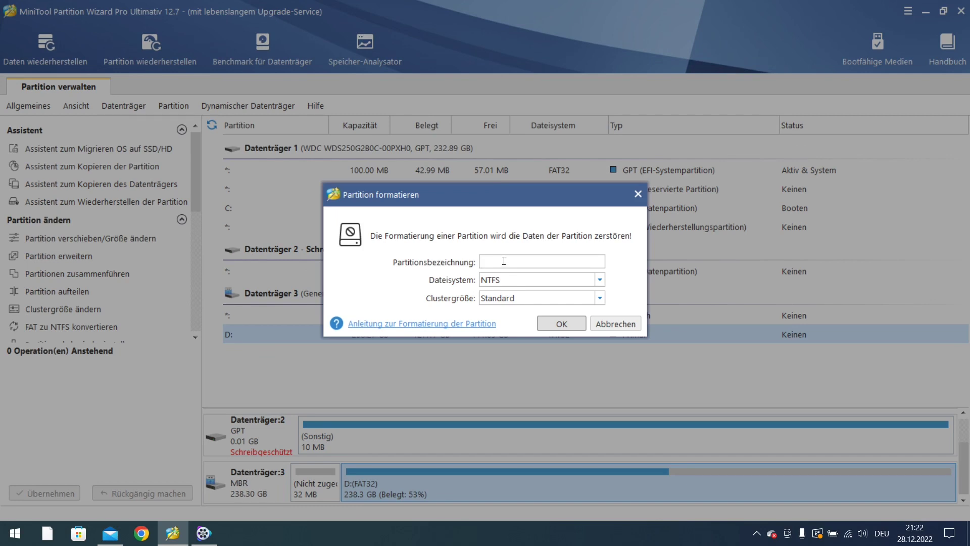
text(test)
click(510, 278)
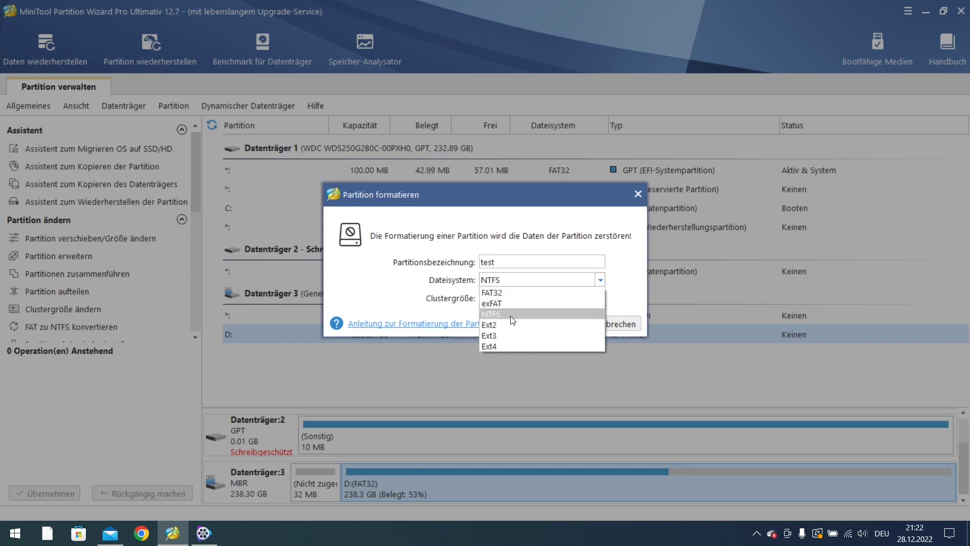
click(511, 315)
click(517, 298)
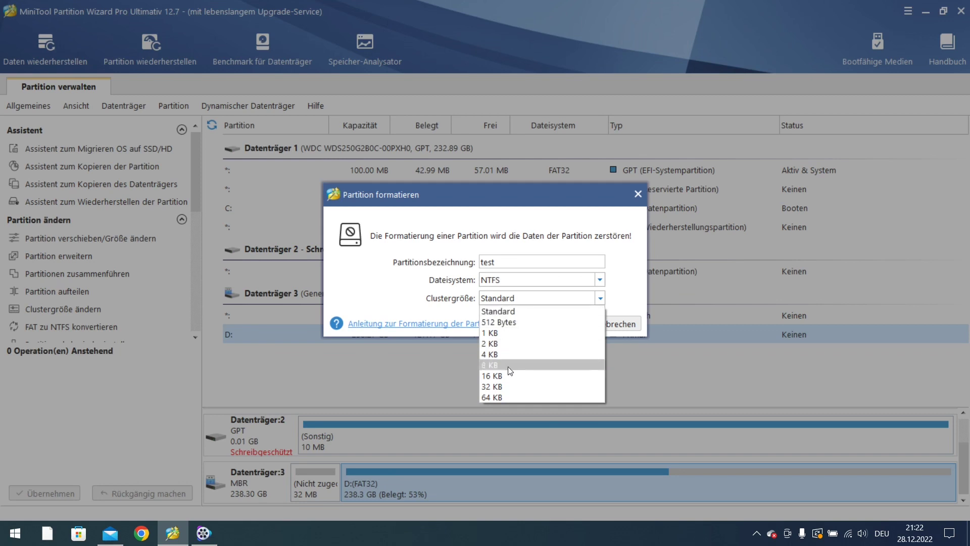
click(512, 312)
click(564, 323)
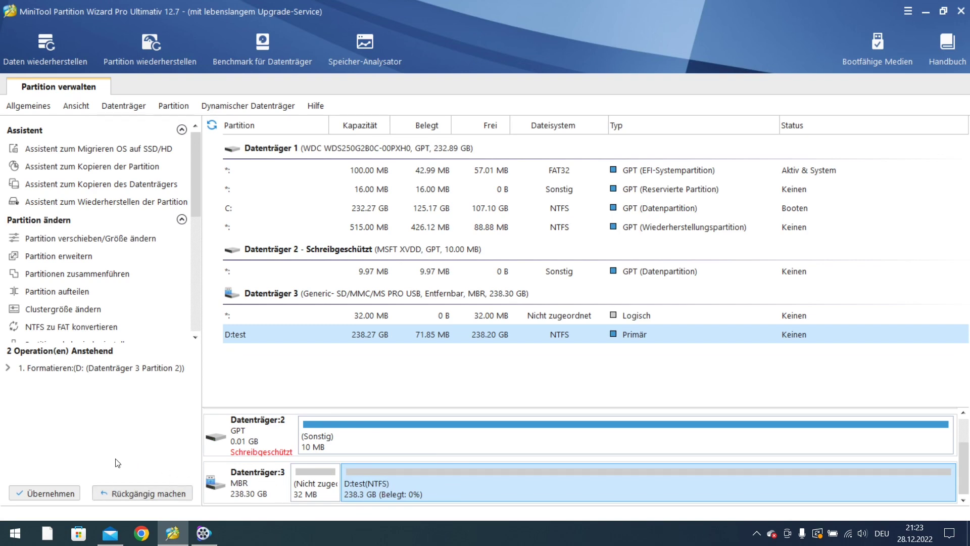
Step: Begin applying the pending format of D:, dismiss the confirmation and undo the pending format
click(65, 487)
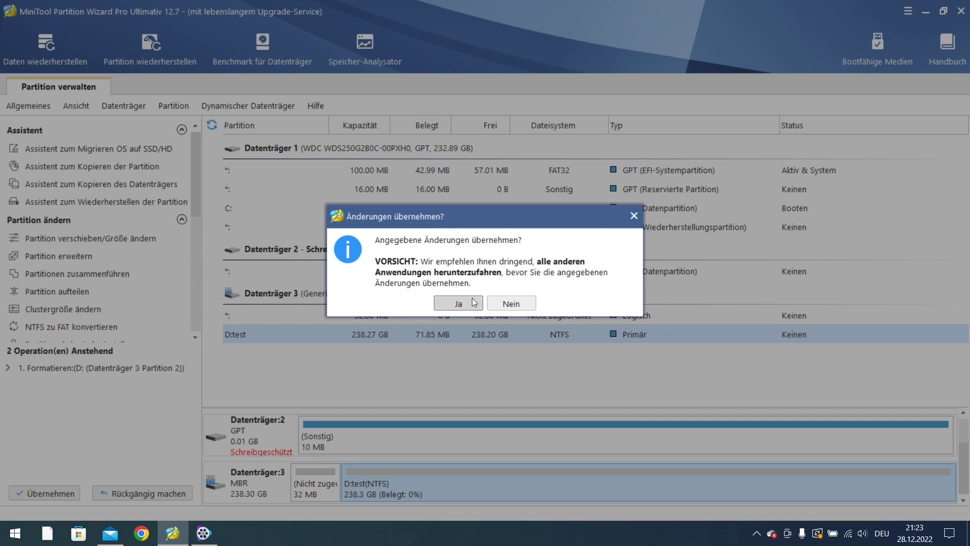
click(634, 216)
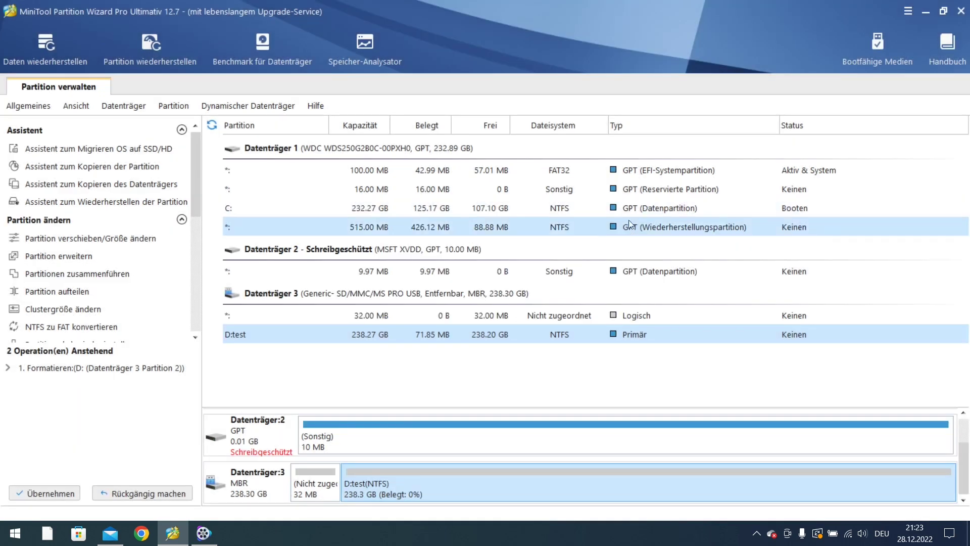
click(175, 495)
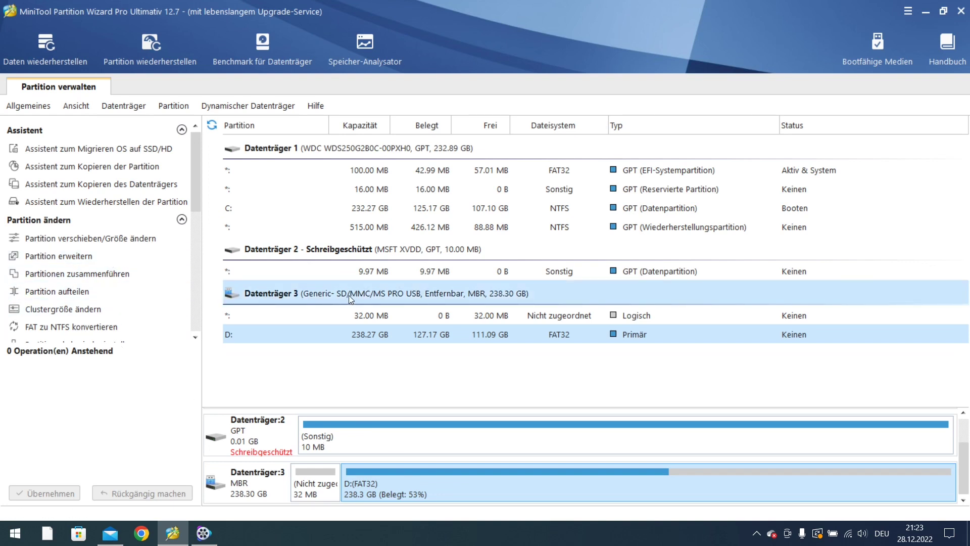
Step: Look through the list of actions available for partition D:
scroll(104, 289, down, 5)
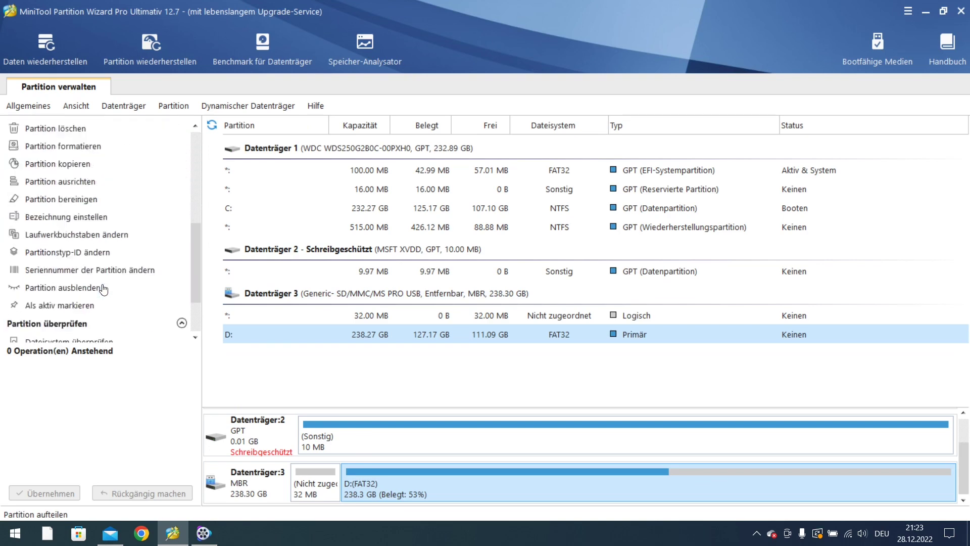
scroll(103, 289, down, 2)
scroll(126, 275, up, 10)
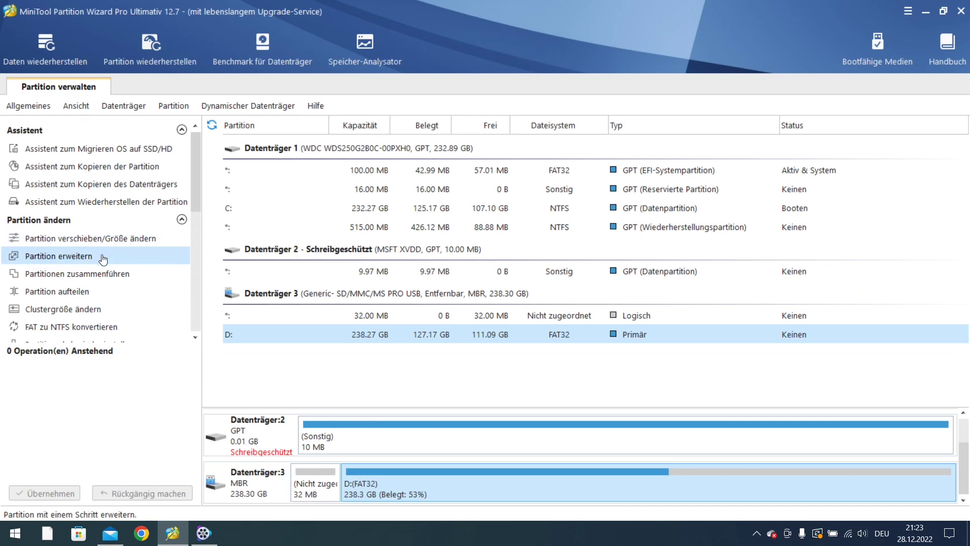
Step: Try to resize partition D: on Datenträger 3 to a partition size of 100 GB
click(112, 241)
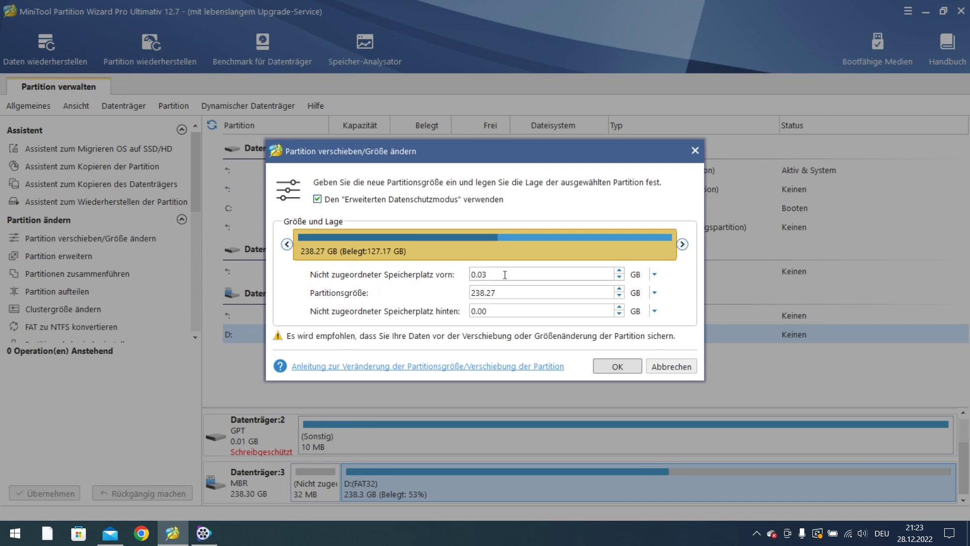
drag(507, 274, 454, 273)
key(Tab)
click(654, 292)
click(518, 294)
text(100)
click(626, 363)
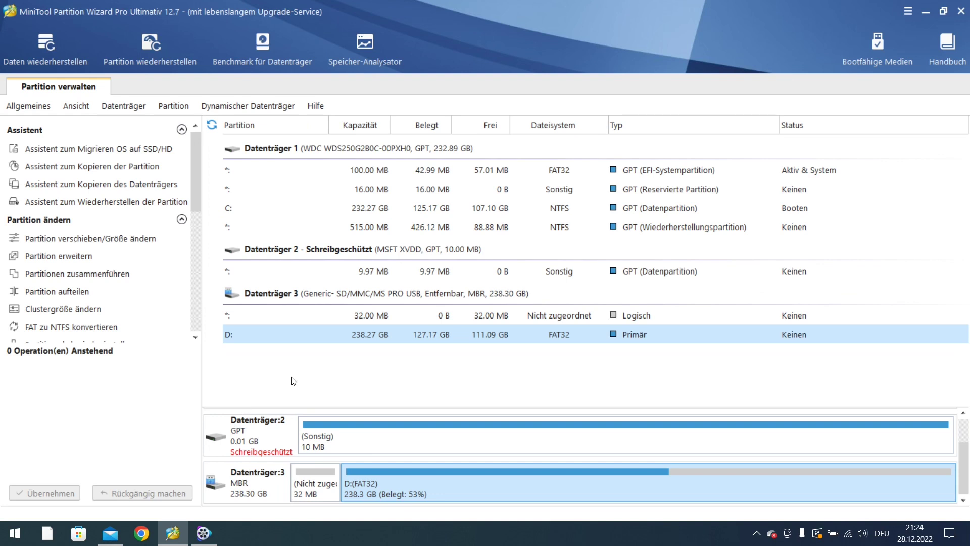
Step: Queue a split of partition D: into about 128.25 GB for D: and 110.01 GB for E:, and inspect both parts
right_click(436, 472)
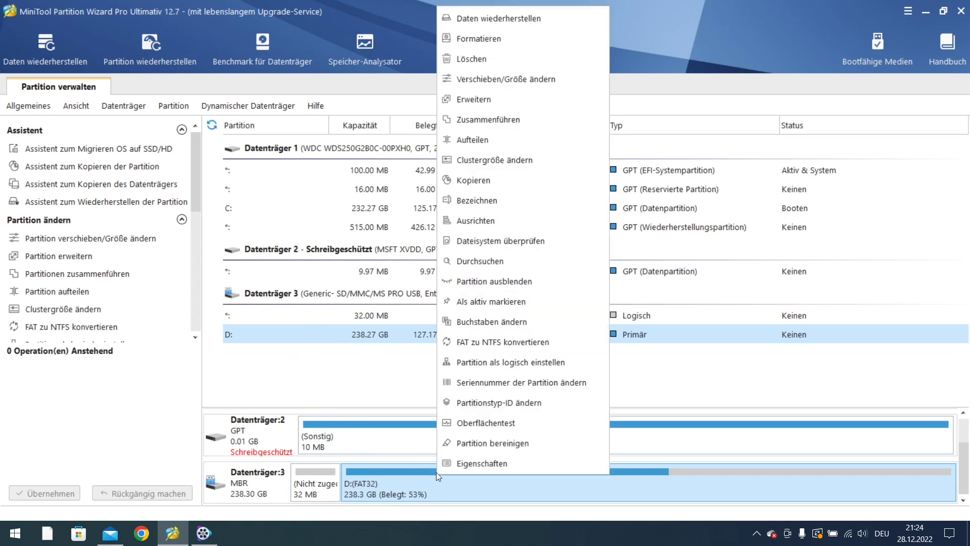
click(526, 139)
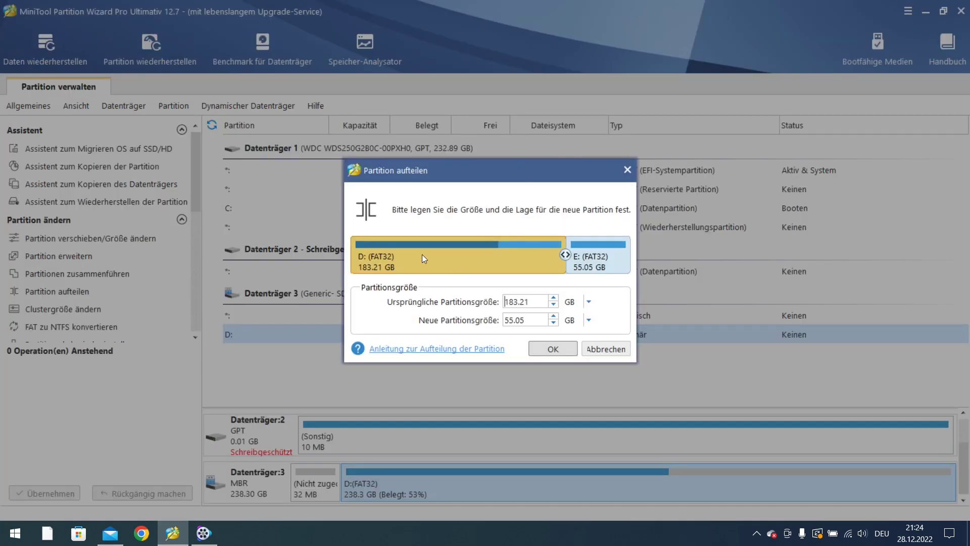
drag(559, 250, 462, 271)
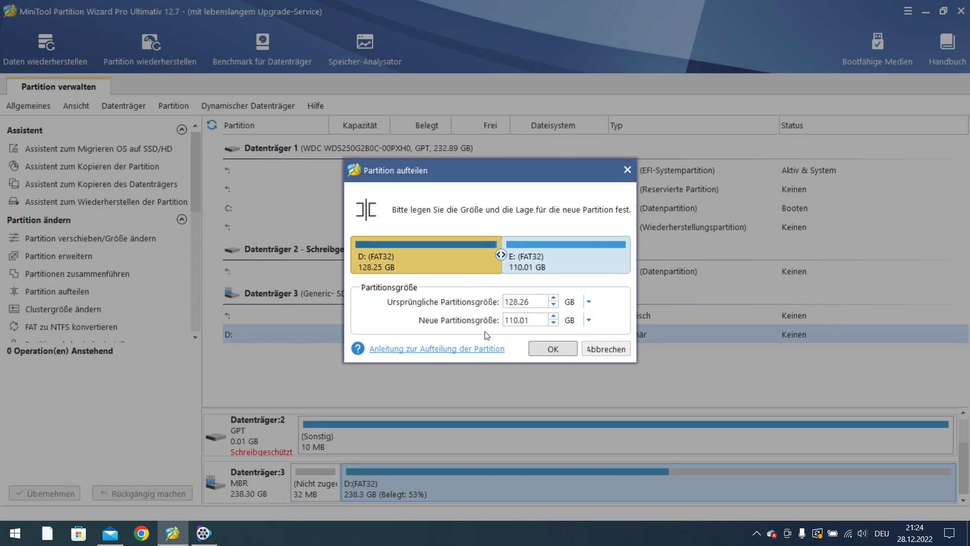
click(561, 348)
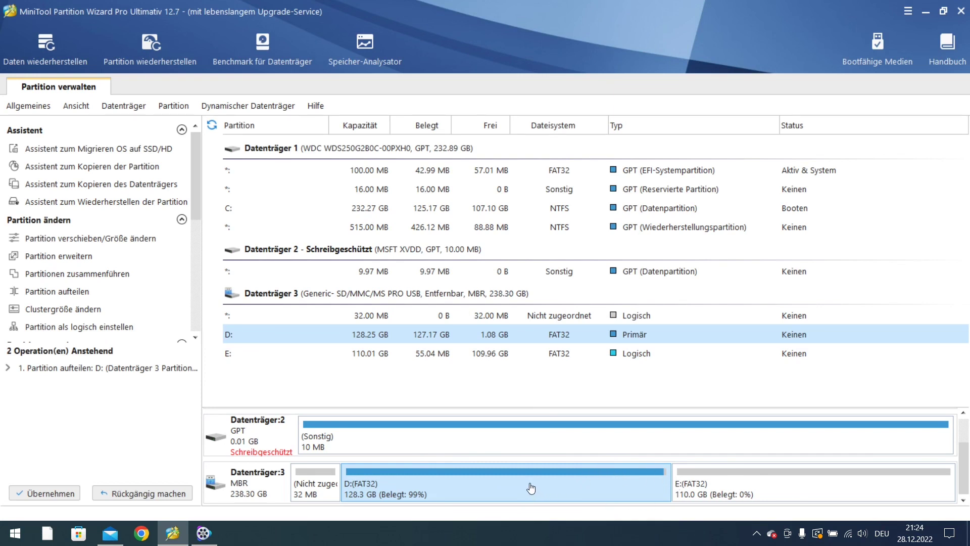
click(770, 487)
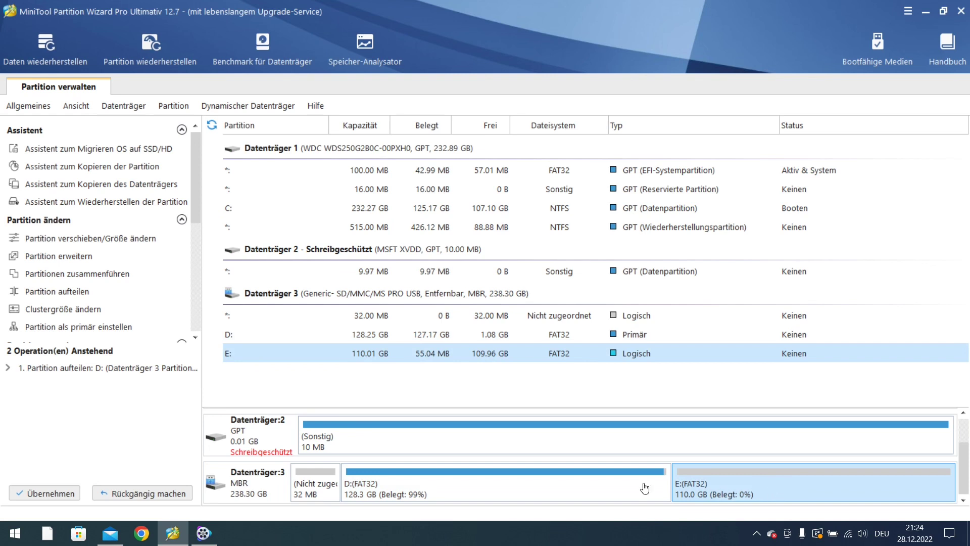
click(570, 489)
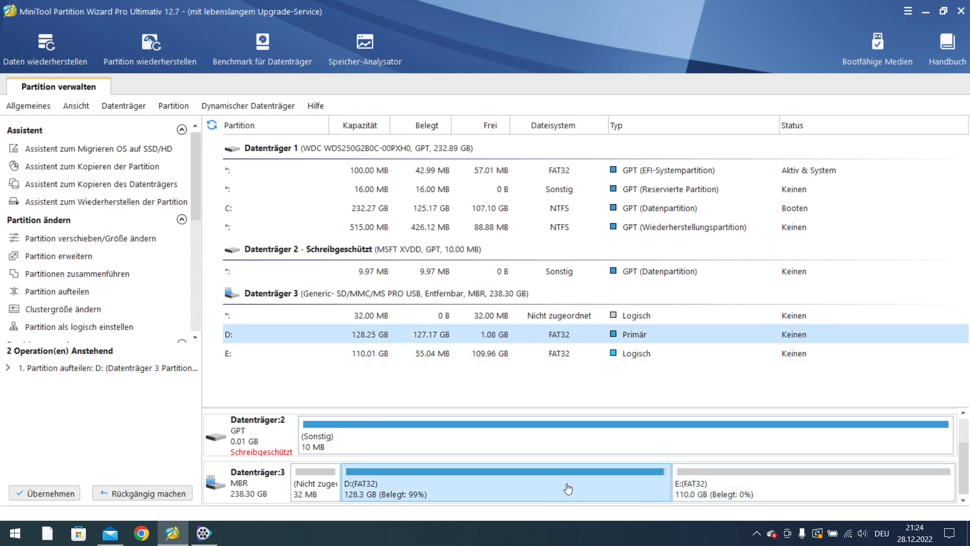
right_click(643, 482)
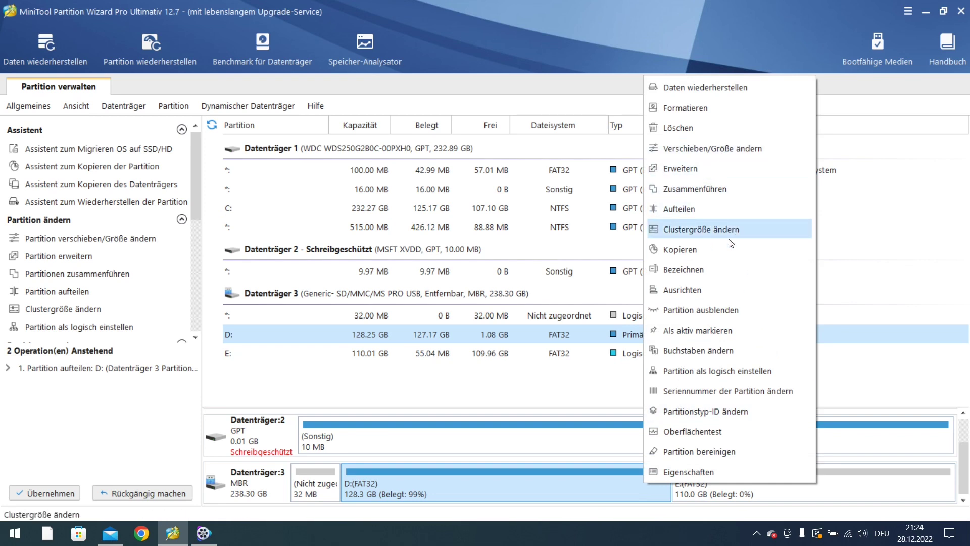
click(733, 209)
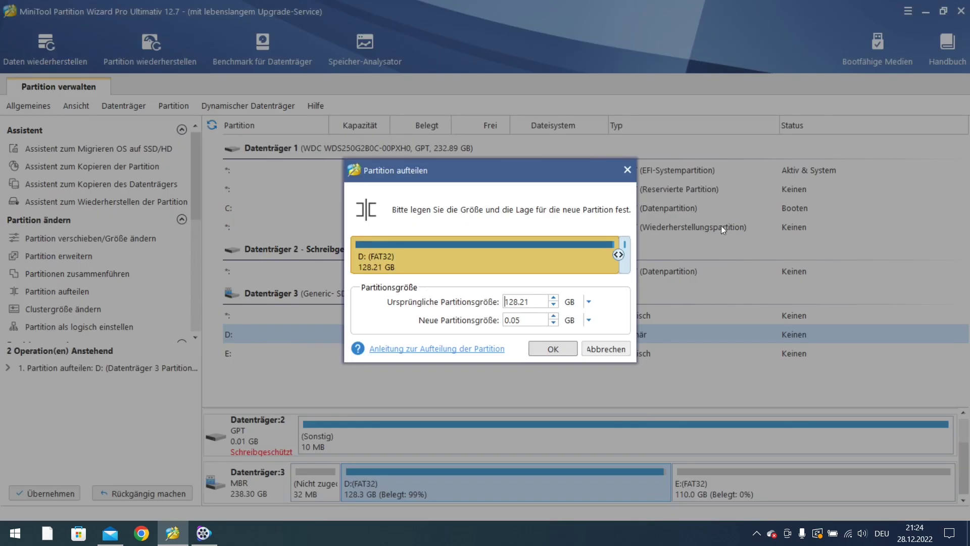
click(627, 169)
Step: Try to merge partition D: on Datenträger 3 with a neighbouring partition, then close the merge wizard
right_click(592, 484)
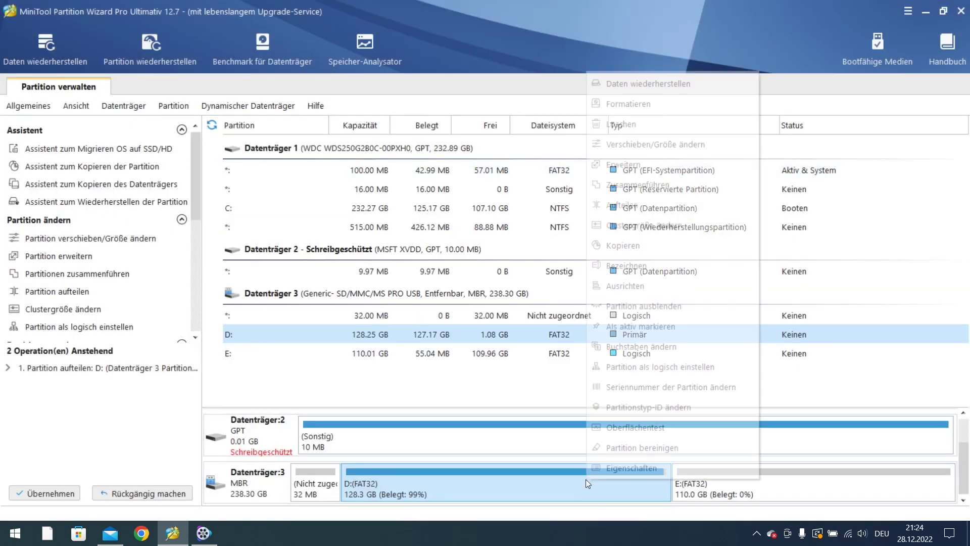
click(660, 187)
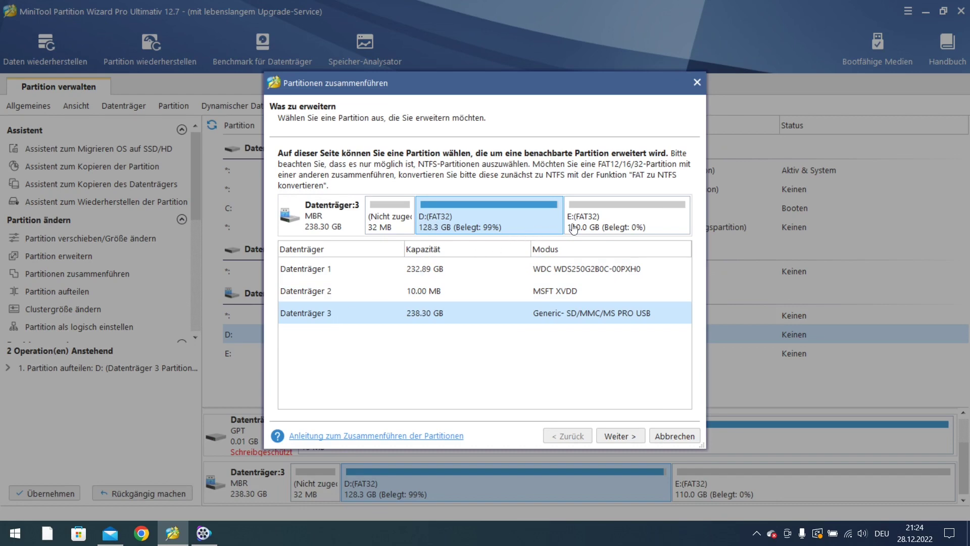
click(621, 438)
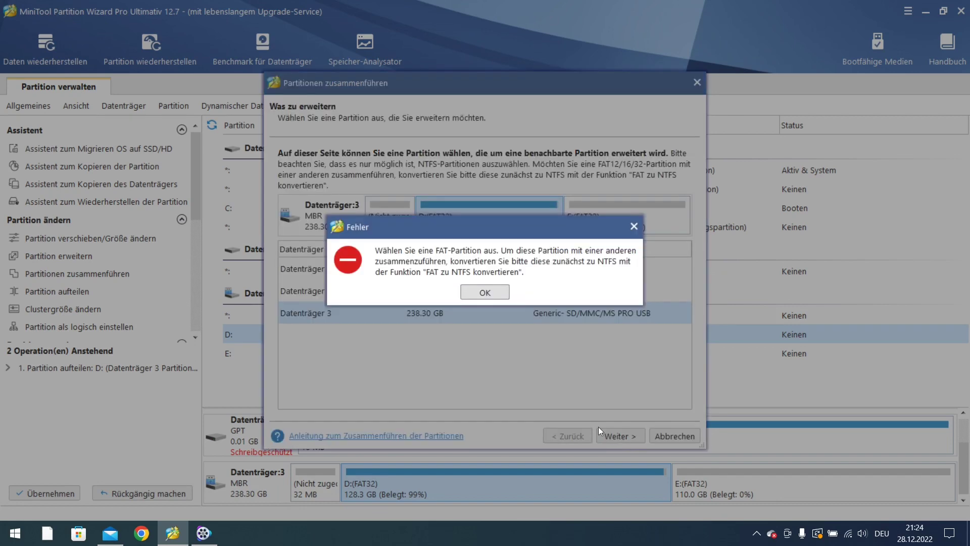
click(633, 226)
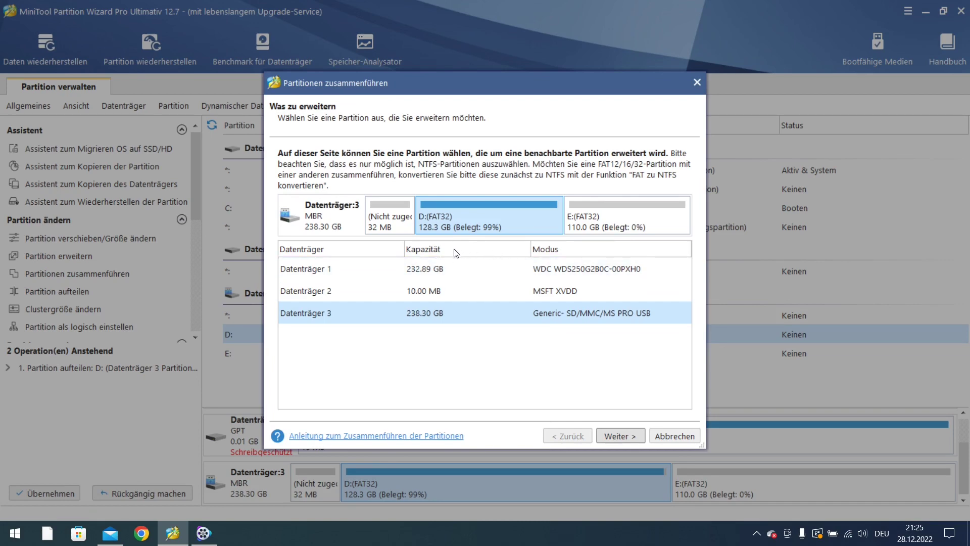
click(696, 91)
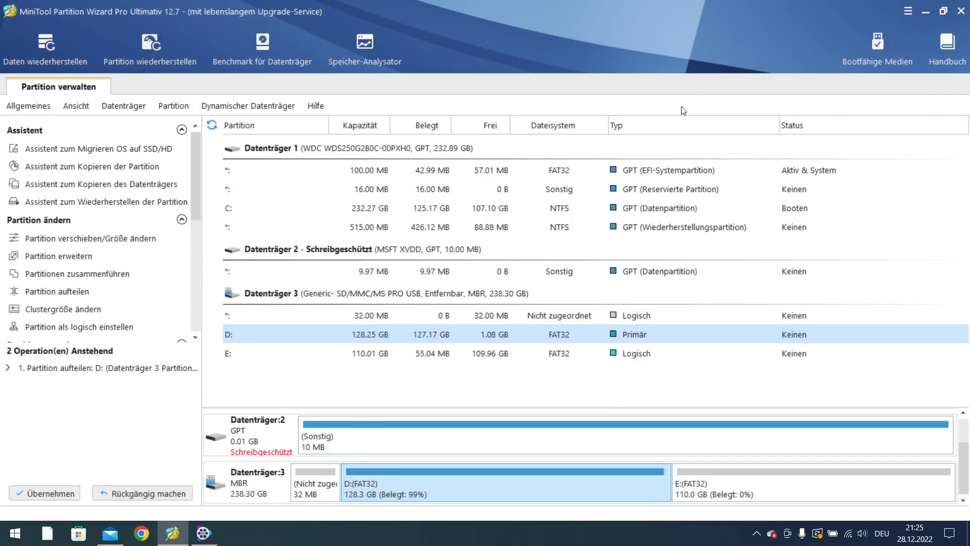